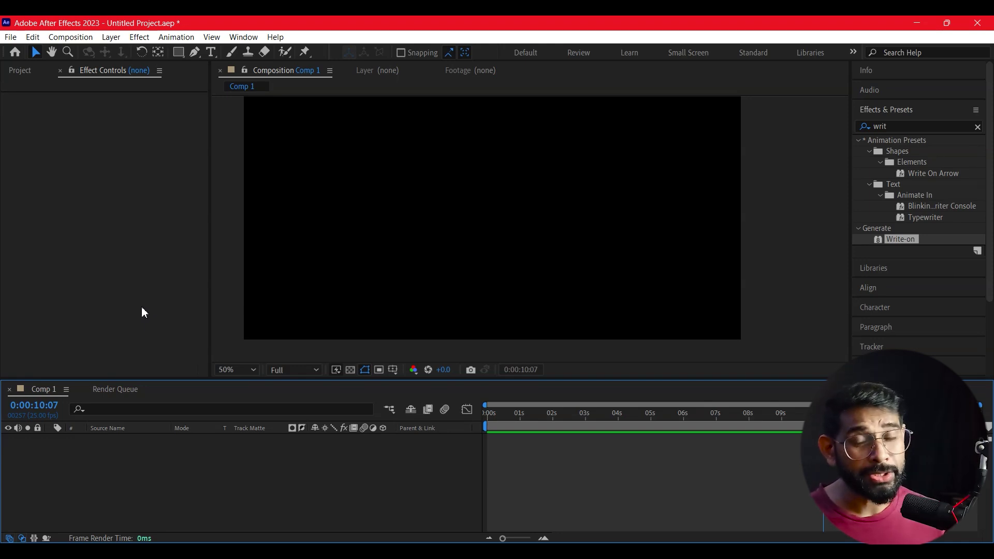
# - Start a new text layer in the composition and set its fill colour to white
pyautogui.click(553, 226)
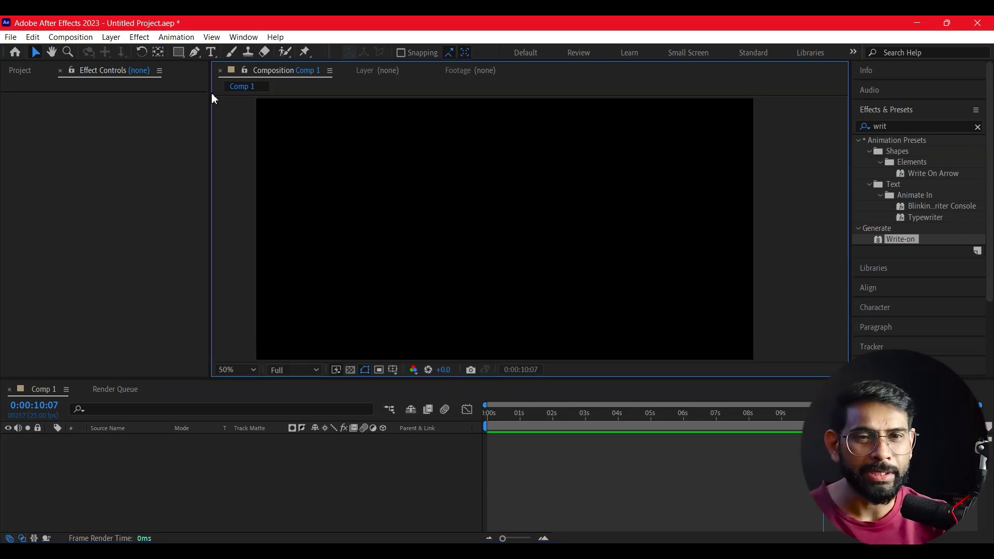
pyautogui.click(211, 52)
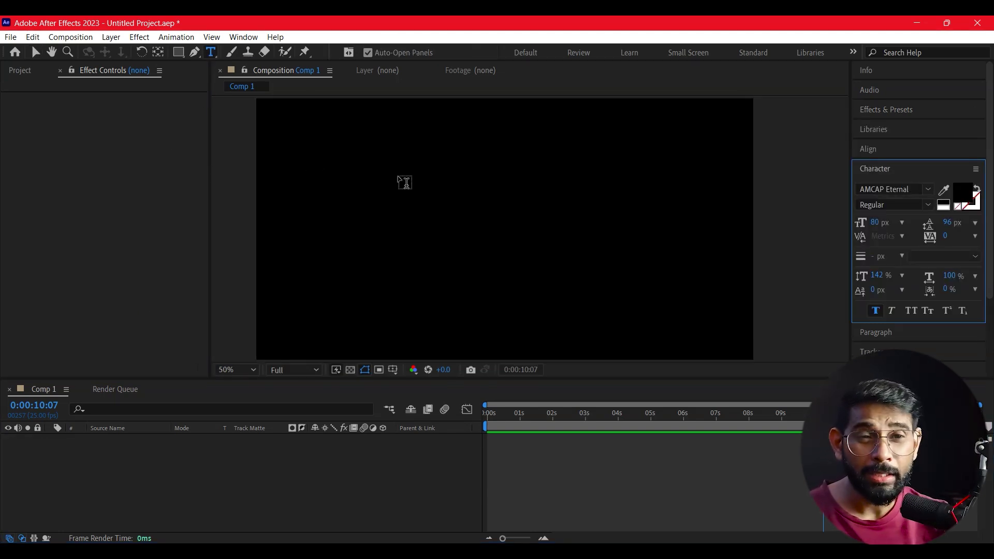
pyautogui.click(405, 181)
pyautogui.write('well')
pyautogui.hotkey('ctrl', 'a')
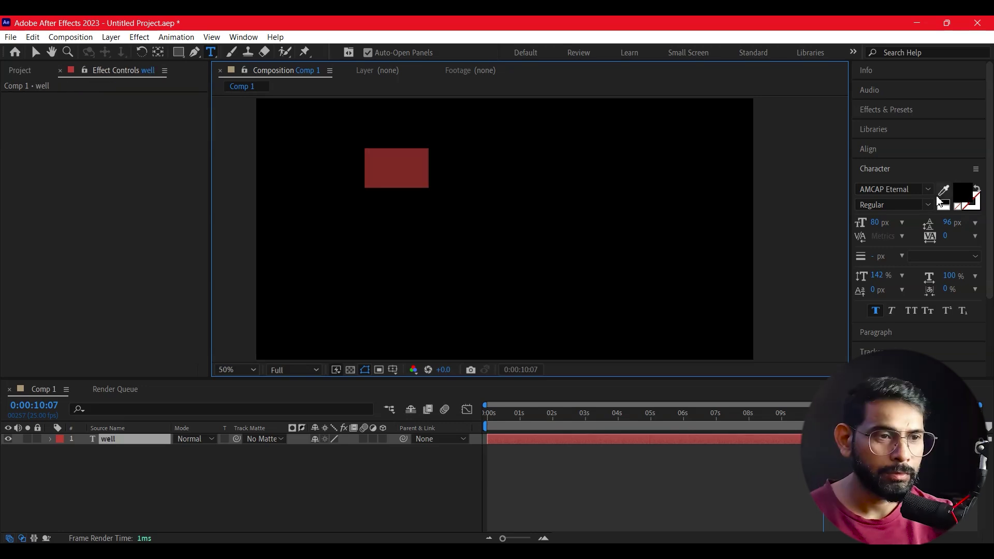
pyautogui.click(962, 193)
pyautogui.click(145, 148)
pyautogui.moveTo(47, 123); pyautogui.dragTo(93, 116)
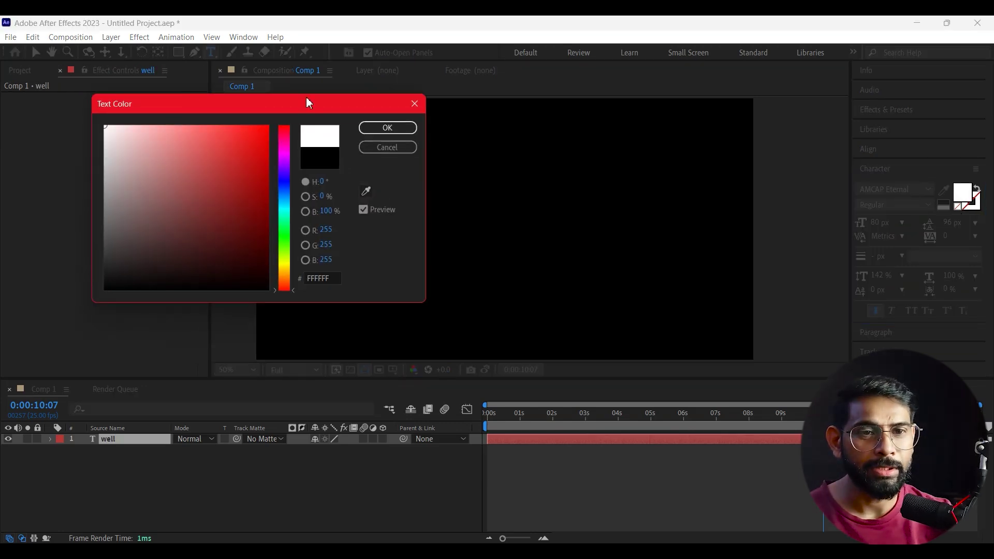
pyautogui.click(388, 128)
# - Paste the title WELCOME TO / MY YOUTUBE CHANNEL / DREAMCT TUTOR and centre it
pyautogui.click(473, 184)
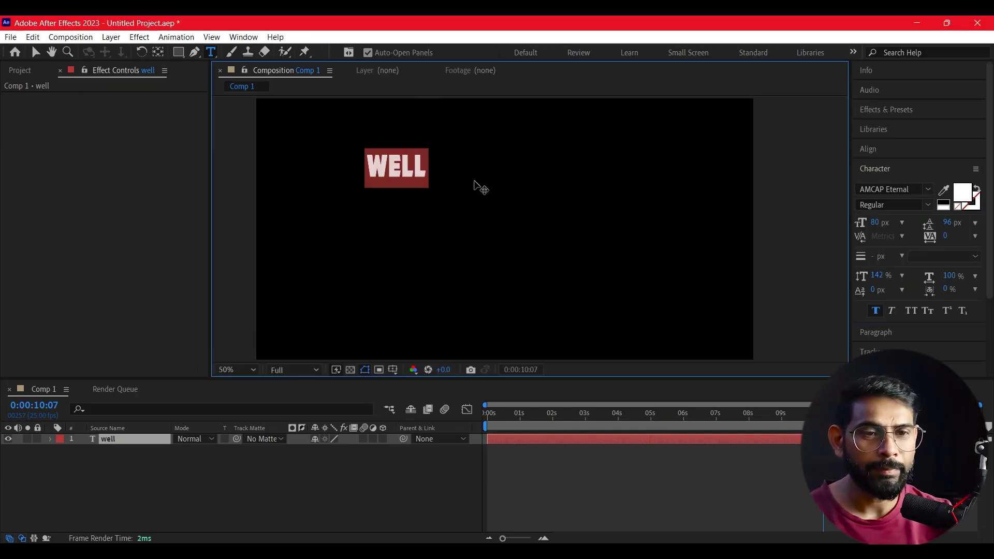
pyautogui.hotkey('ctrl', 'a')
pyautogui.hotkey('ctrl', 'v')
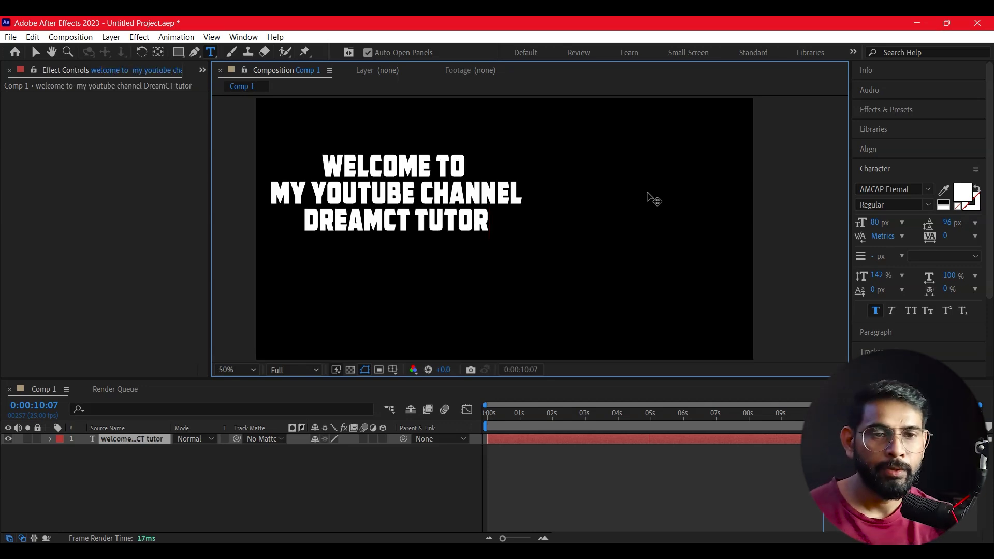
pyautogui.click(36, 52)
pyautogui.moveTo(425, 197); pyautogui.dragTo(520, 211)
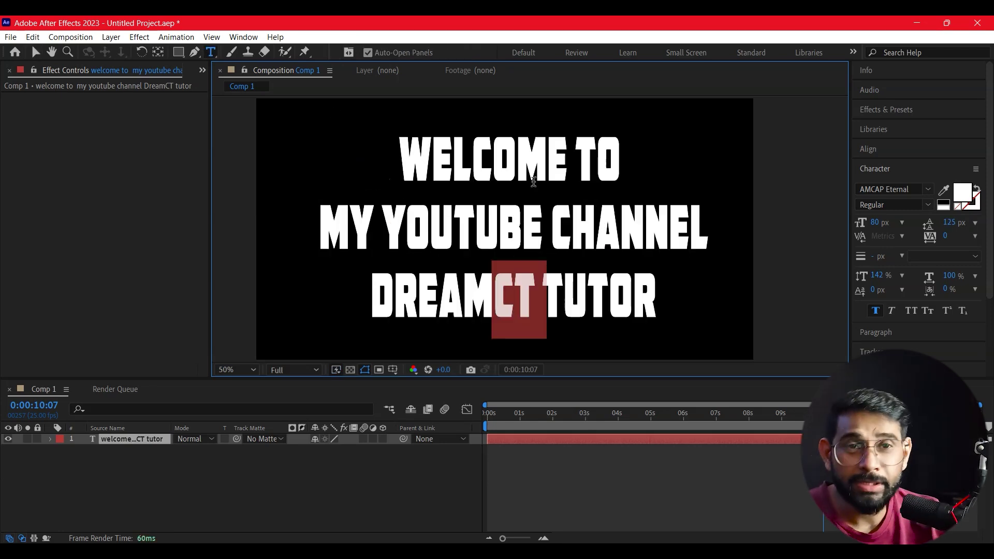
# - Set the CT letters' font size to 90 px
pyautogui.click(875, 223)
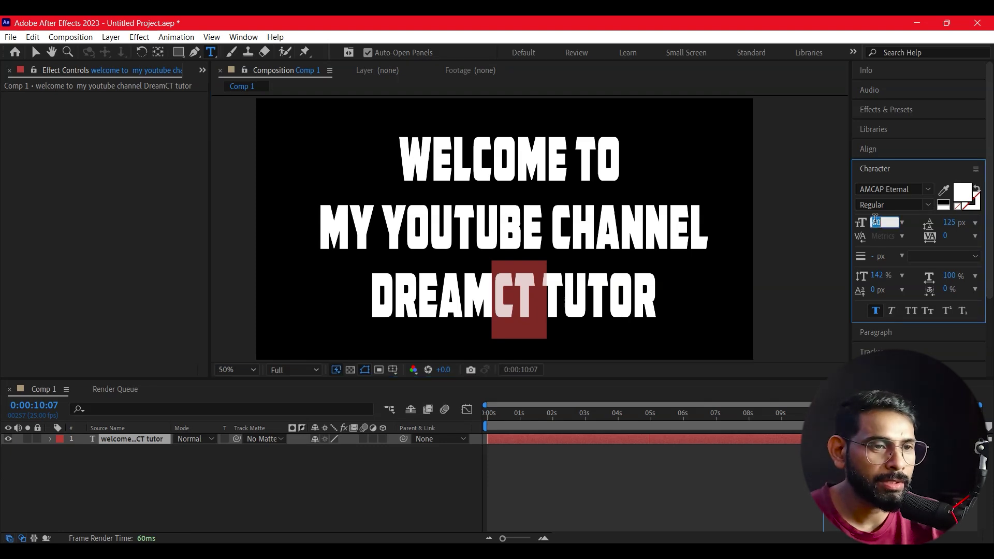
pyautogui.write('100')
pyautogui.press('Return')
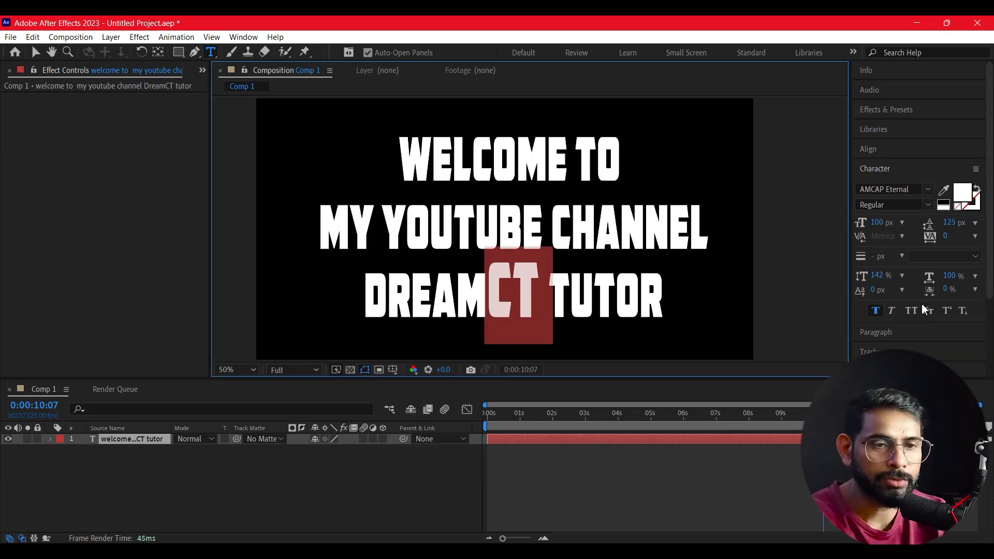
pyautogui.click(883, 224)
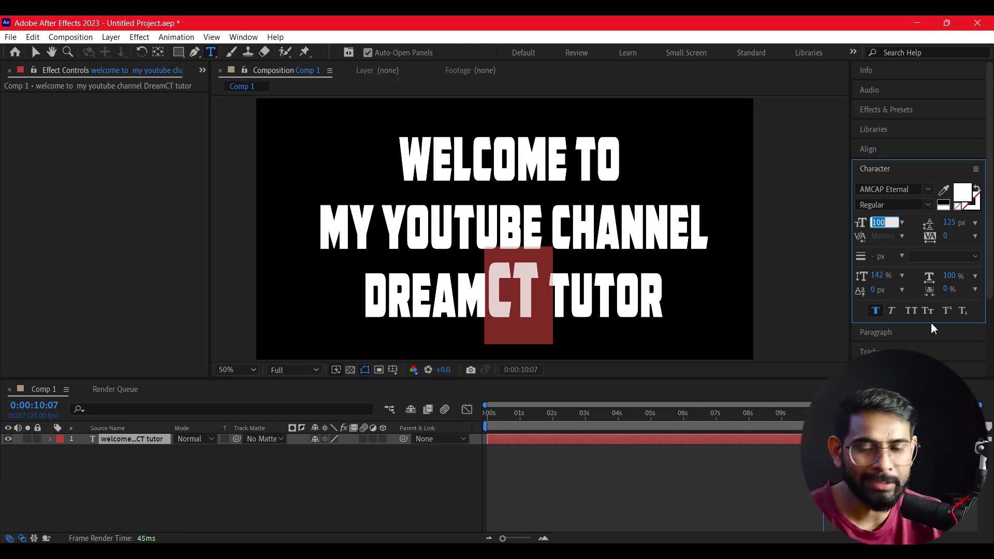
pyautogui.write('90')
pyautogui.press('Return')
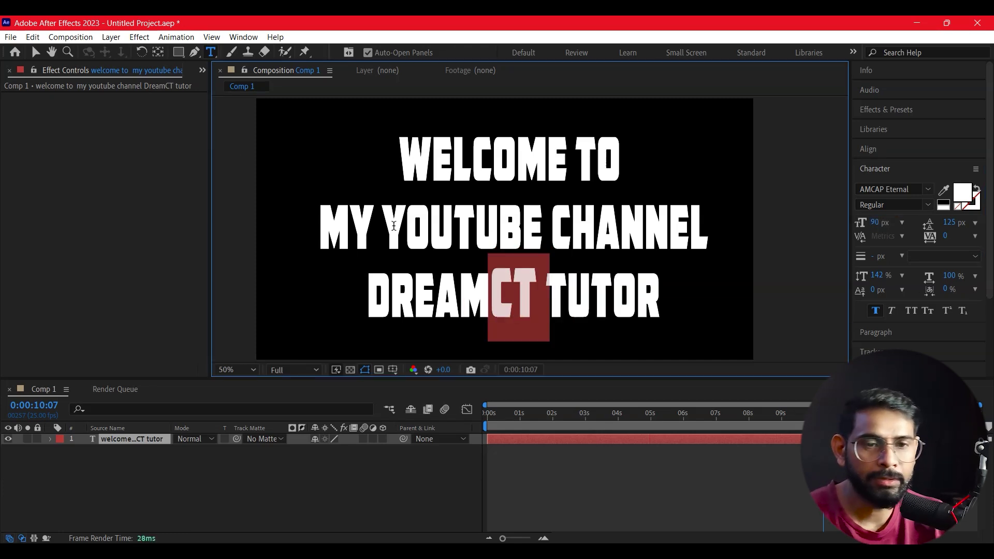
pyautogui.click(41, 54)
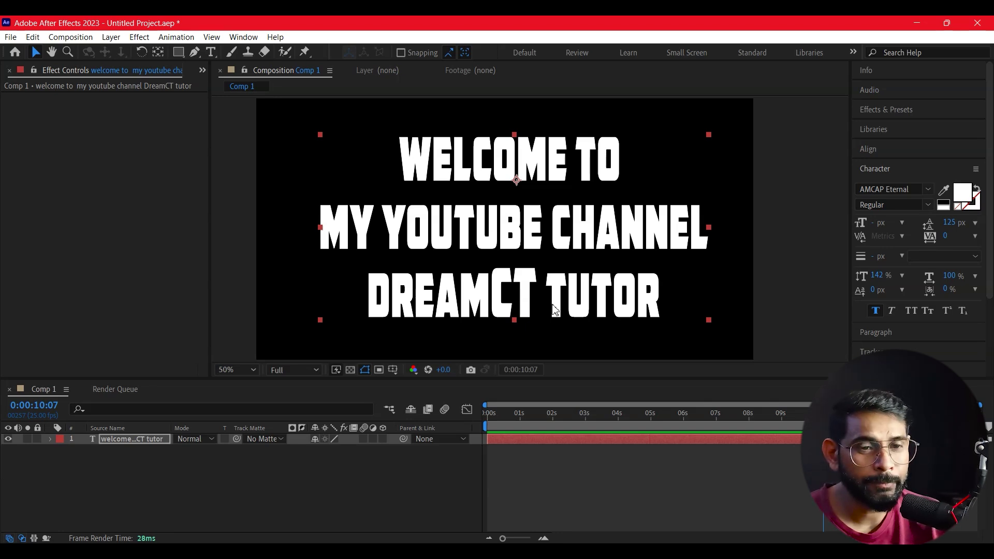
# - Nudge the title slightly right and up, then create shape outlines from the text layer
pyautogui.click(777, 271)
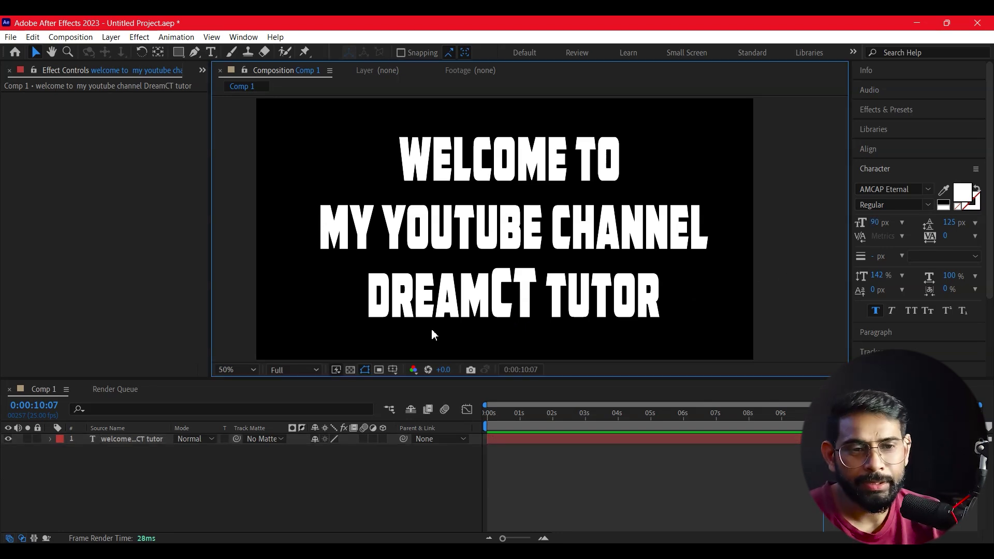
pyautogui.moveTo(497, 252); pyautogui.dragTo(505, 249)
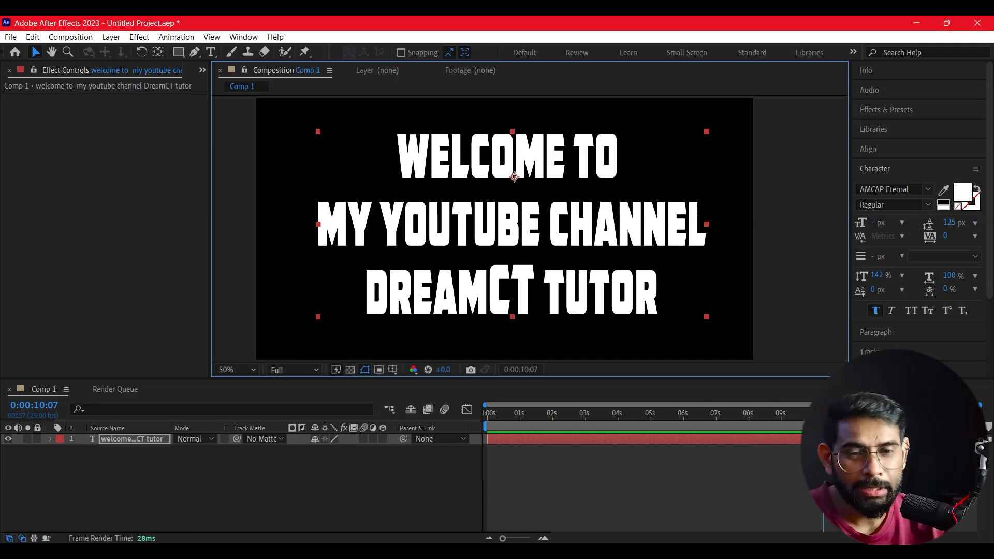
pyautogui.rightClick(108, 443)
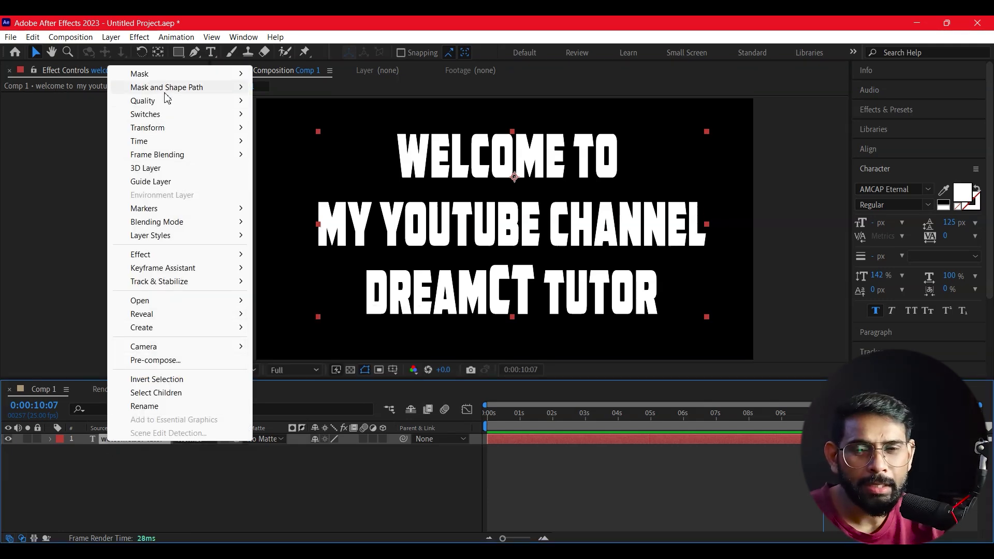
pyautogui.moveTo(185, 332)
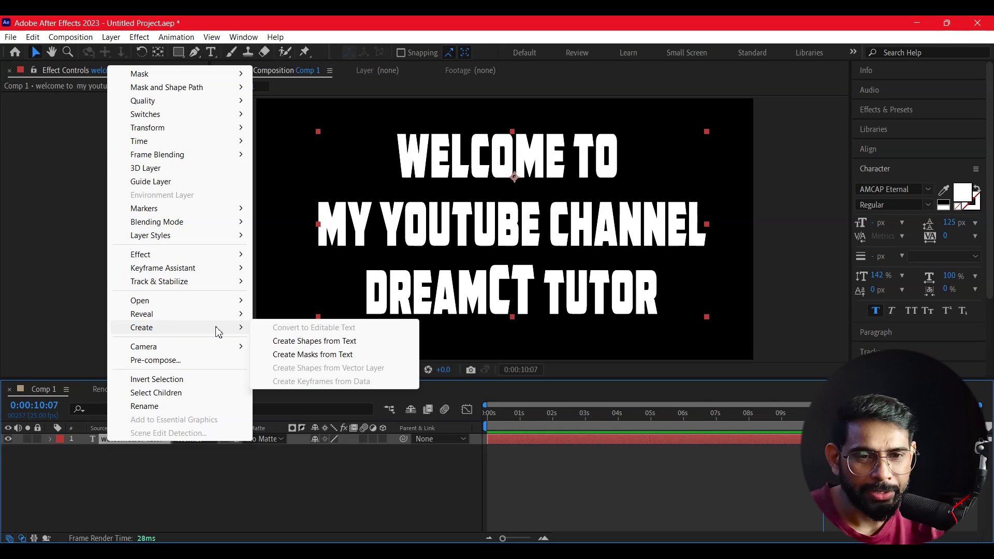
pyautogui.click(327, 342)
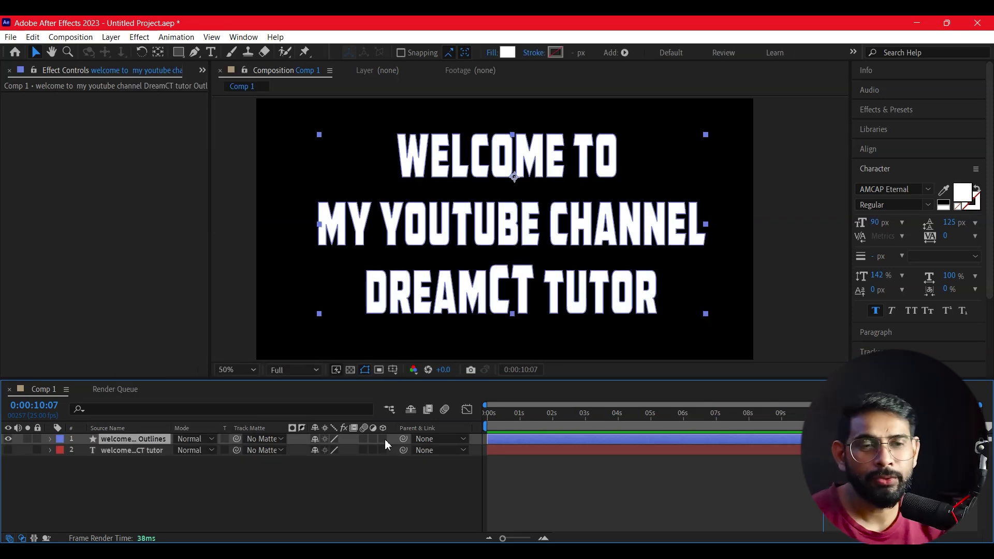
# - Delete the original text layer and select the new Outlines shape layer
pyautogui.click(132, 454)
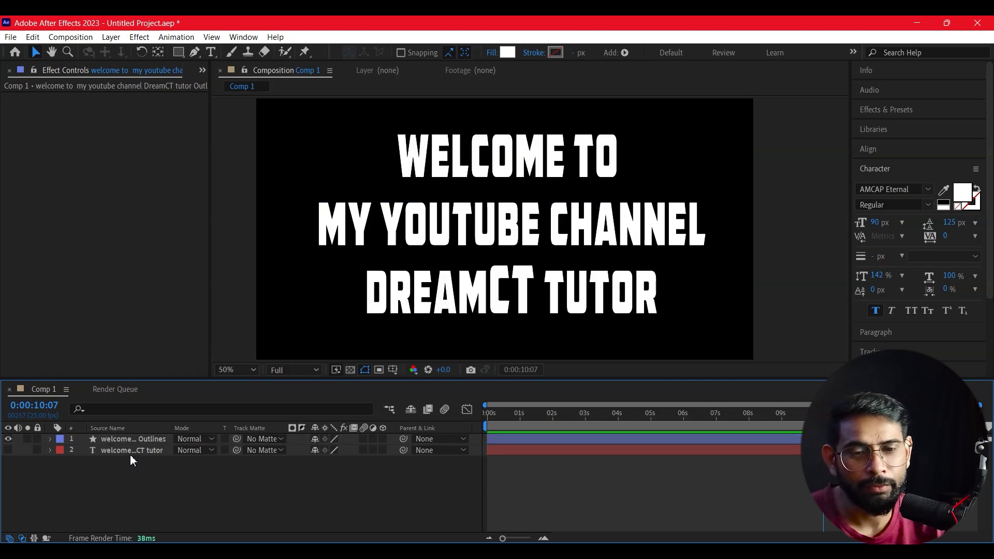
pyautogui.press('Delete')
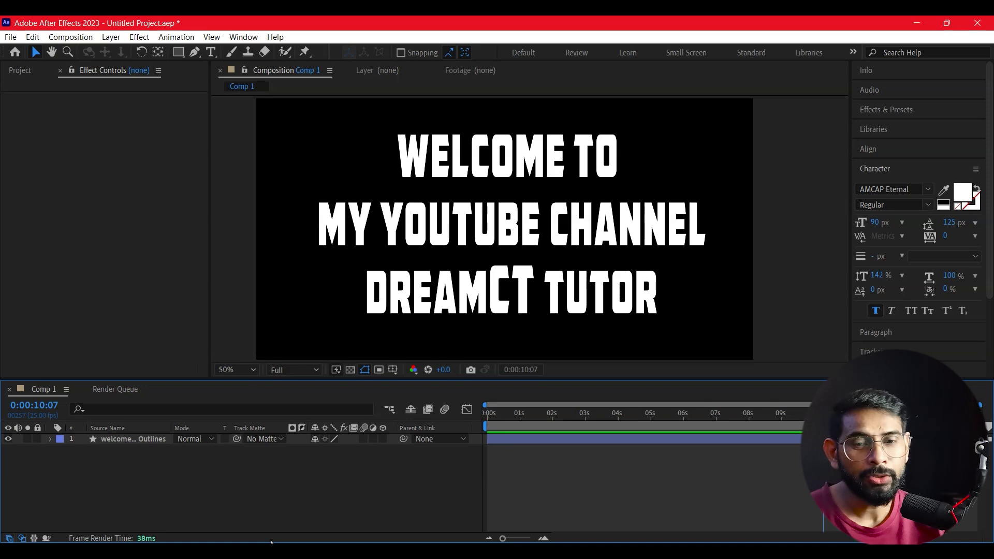
pyautogui.click(493, 250)
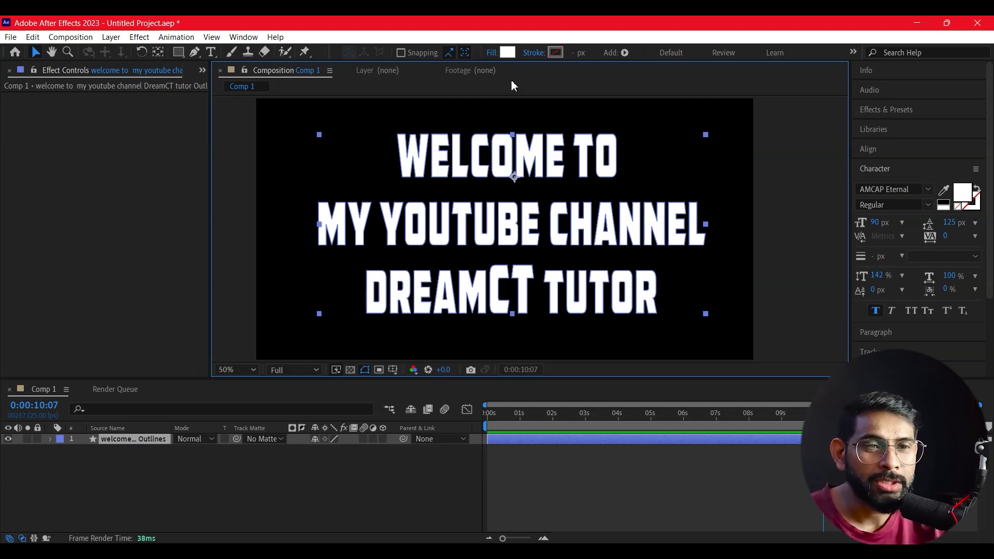
# - Set the title outlines' fill to none
pyautogui.click(495, 53)
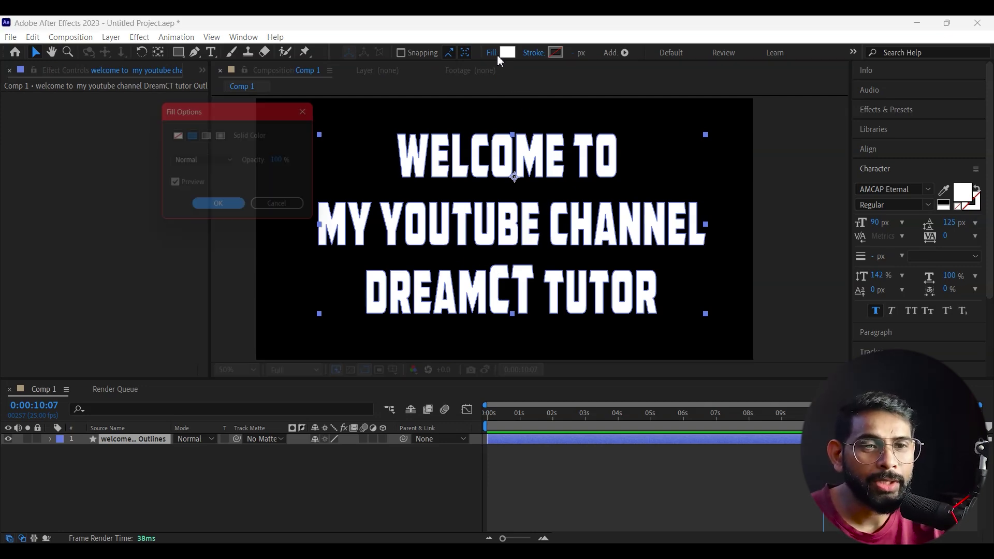
pyautogui.click(176, 135)
pyautogui.click(220, 209)
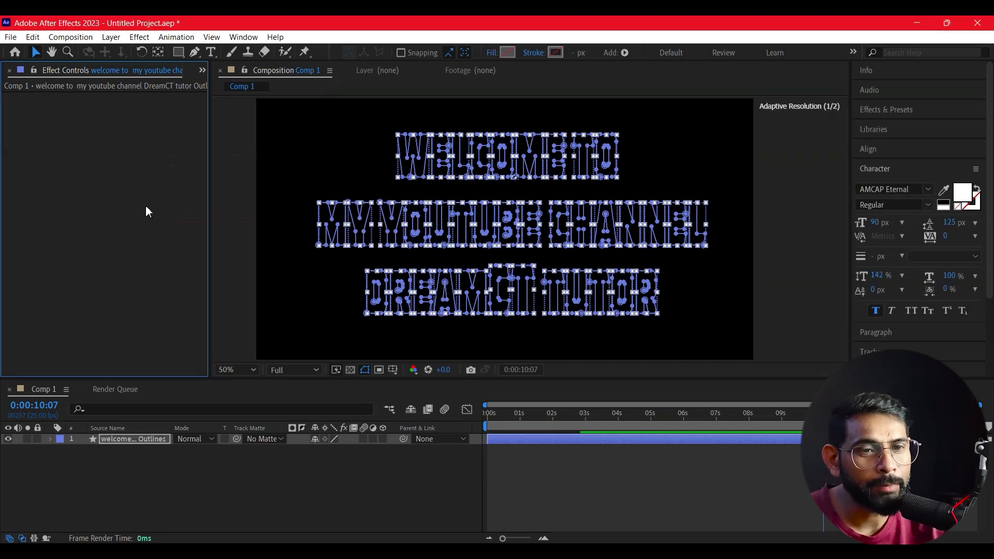
pyautogui.click(506, 222)
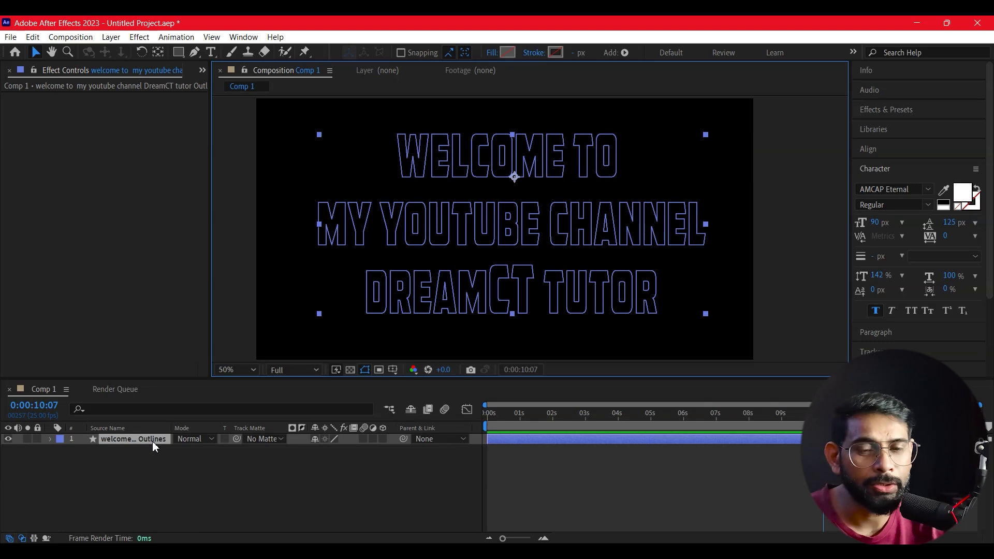
# - Select the title Outlines shape layer and expand its contents
pyautogui.click(324, 514)
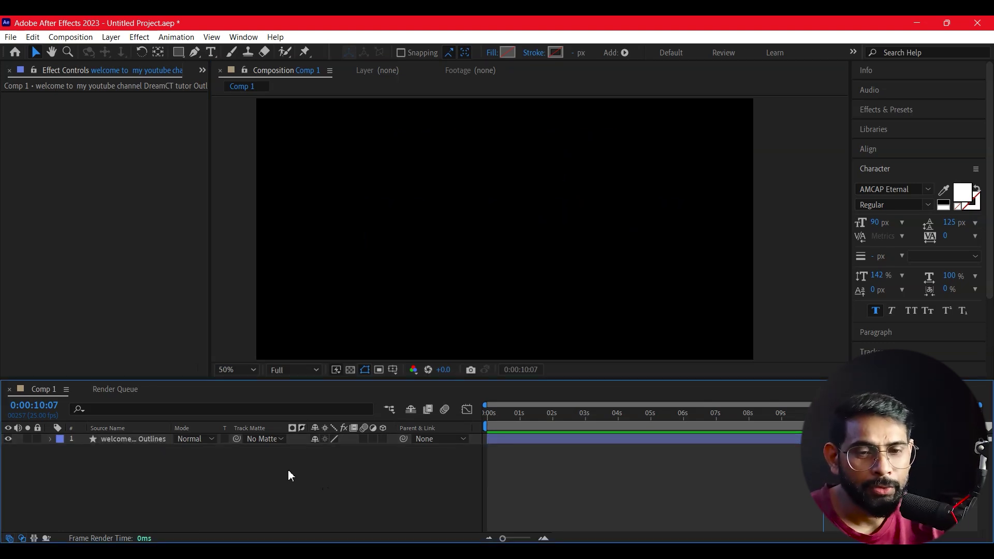
pyautogui.click(127, 440)
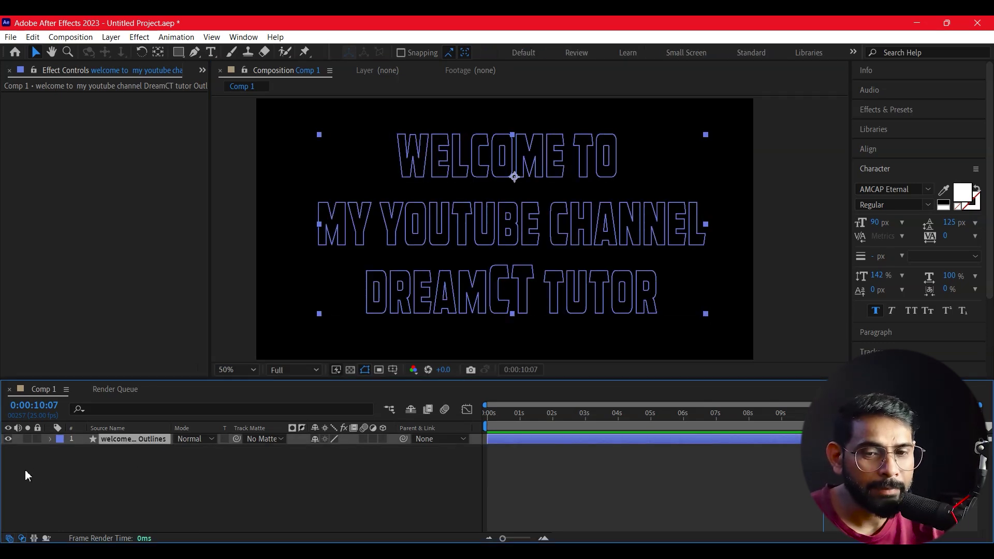
pyautogui.click(50, 439)
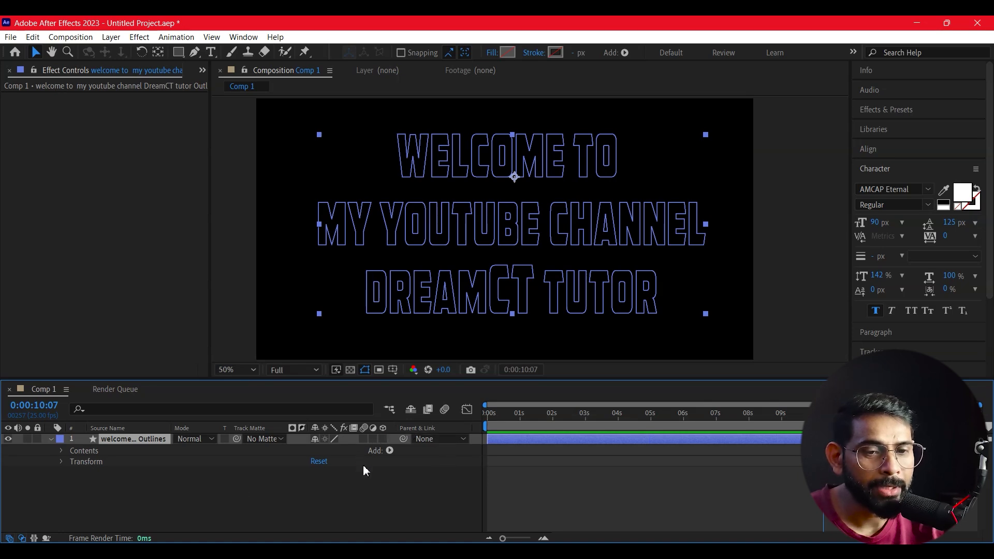
# - Add a Stroke to the title outlines shape layer
pyautogui.click(386, 452)
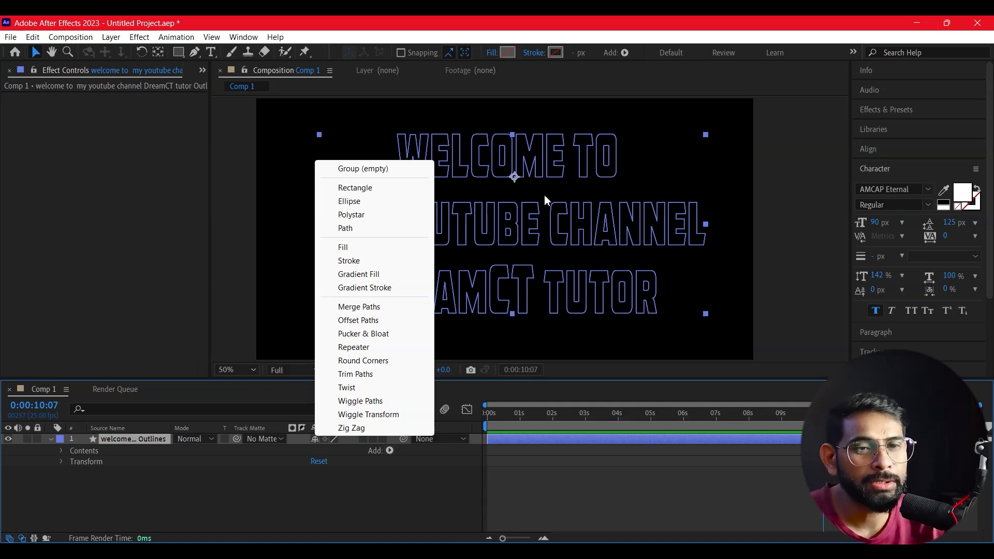
pyautogui.click(360, 265)
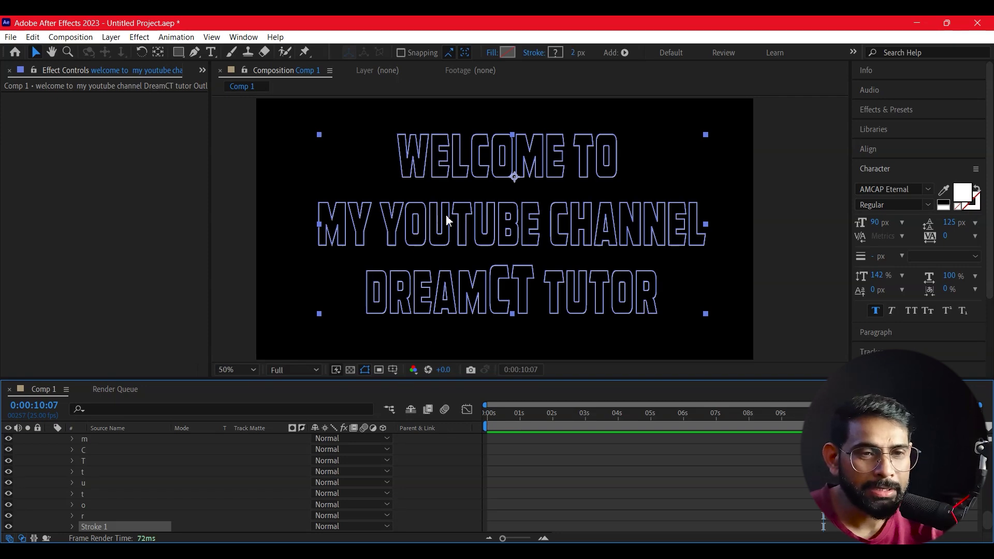
pyautogui.moveTo(770, 381); pyautogui.dragTo(770, 210)
pyautogui.scroll(3, 315, 373)
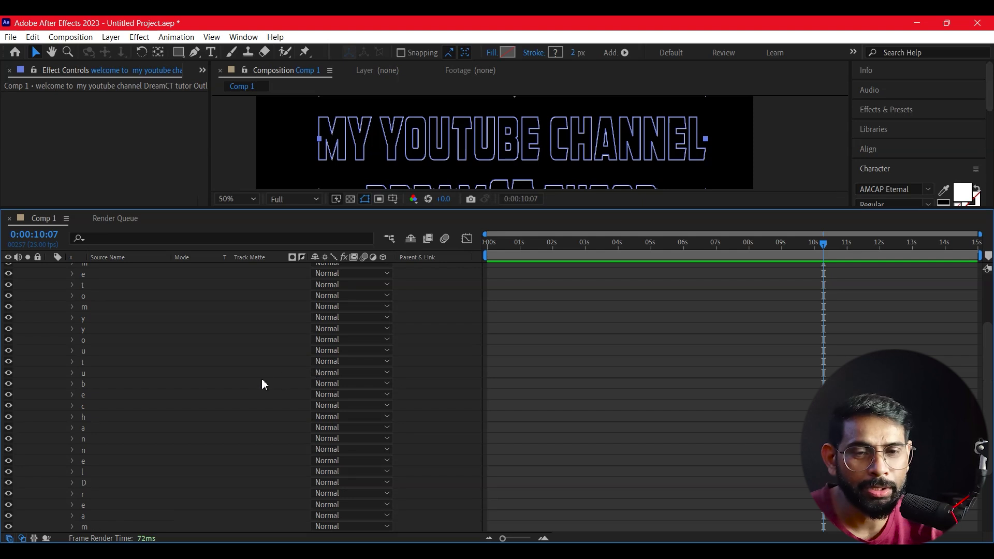
pyautogui.scroll(3, 263, 384)
pyautogui.scroll(-3, 262, 396)
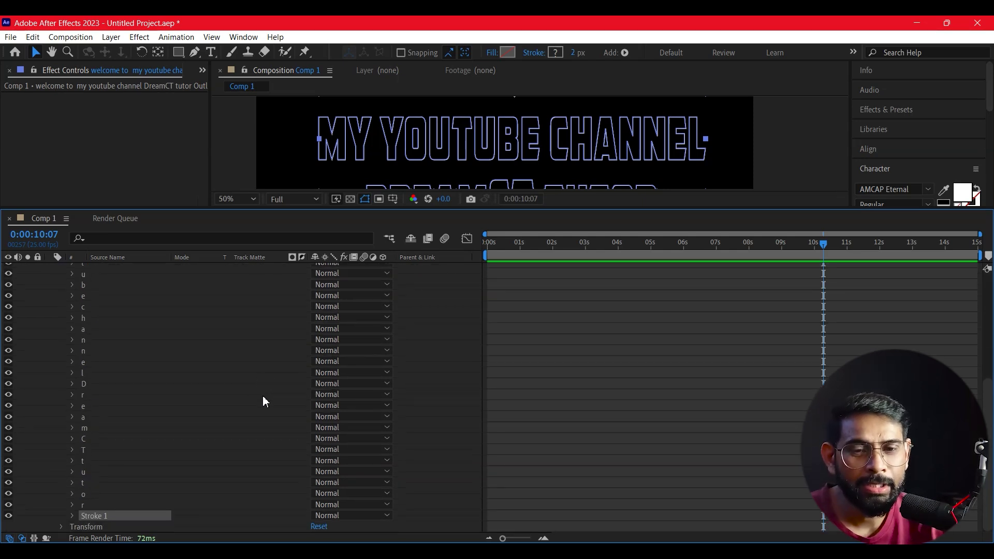
pyautogui.scroll(3, 262, 396)
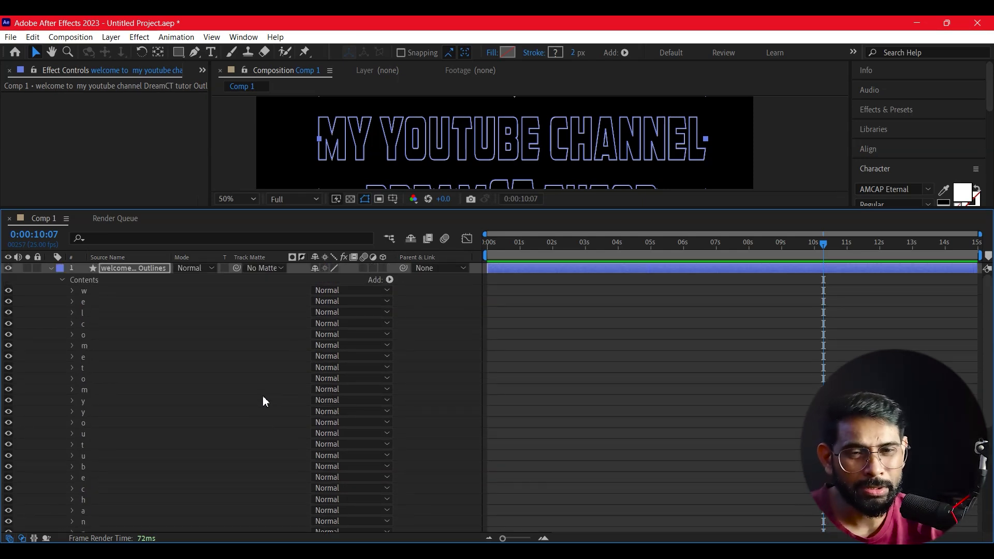
pyautogui.moveTo(647, 209)
pyautogui.mouseDown()
pyautogui.moveTo(647, 318)
pyautogui.moveTo(650, 290)
pyautogui.mouseUp()
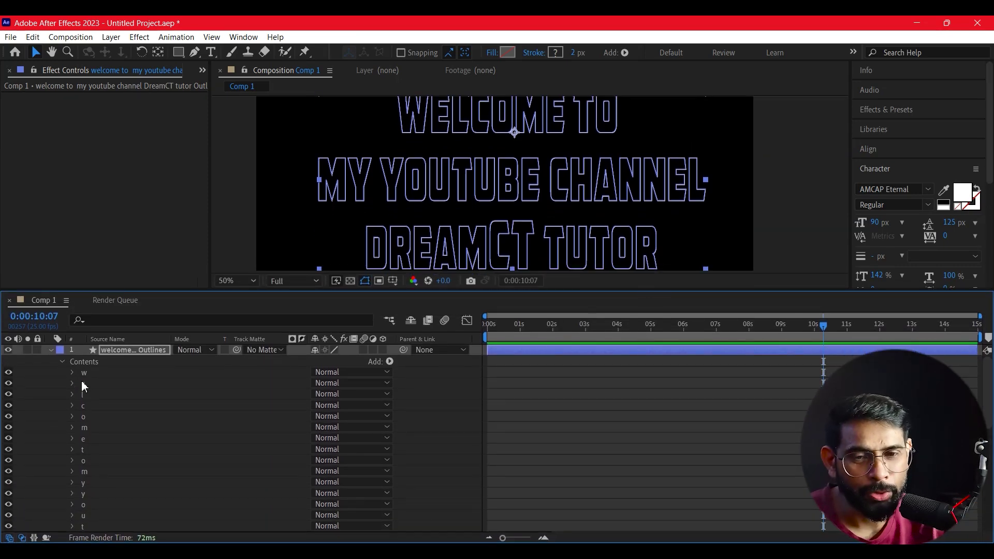
# - Expand Stroke 1 to check its white colour and 2 px width, then collapse Contents
pyautogui.click(61, 362)
pyautogui.click(62, 362)
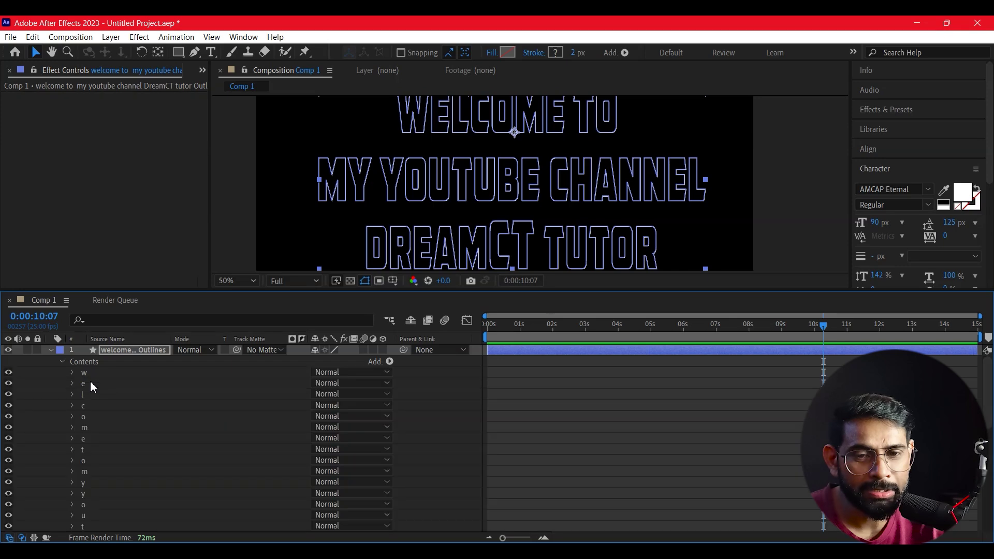
pyautogui.scroll(-5, 145, 445)
pyautogui.scroll(-3, 146, 446)
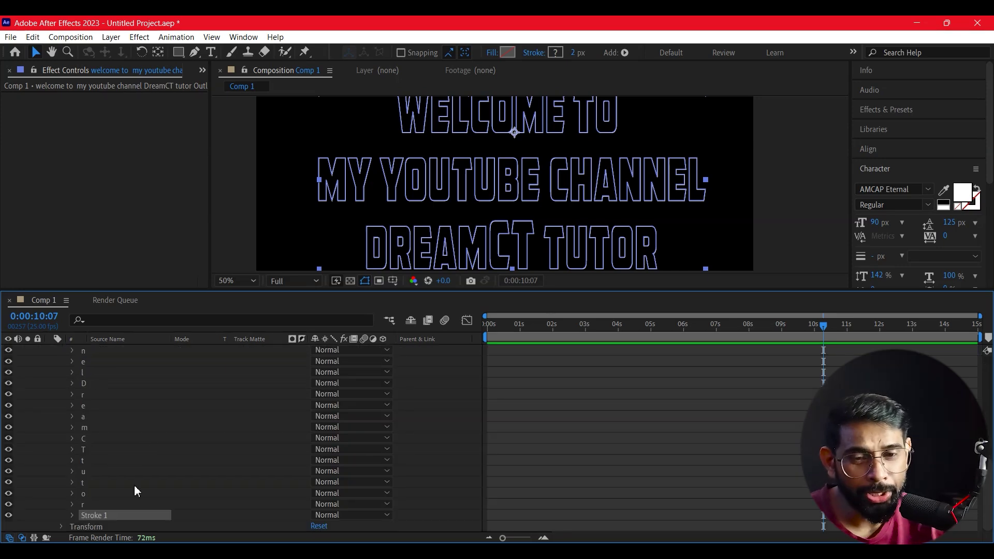
pyautogui.click(72, 515)
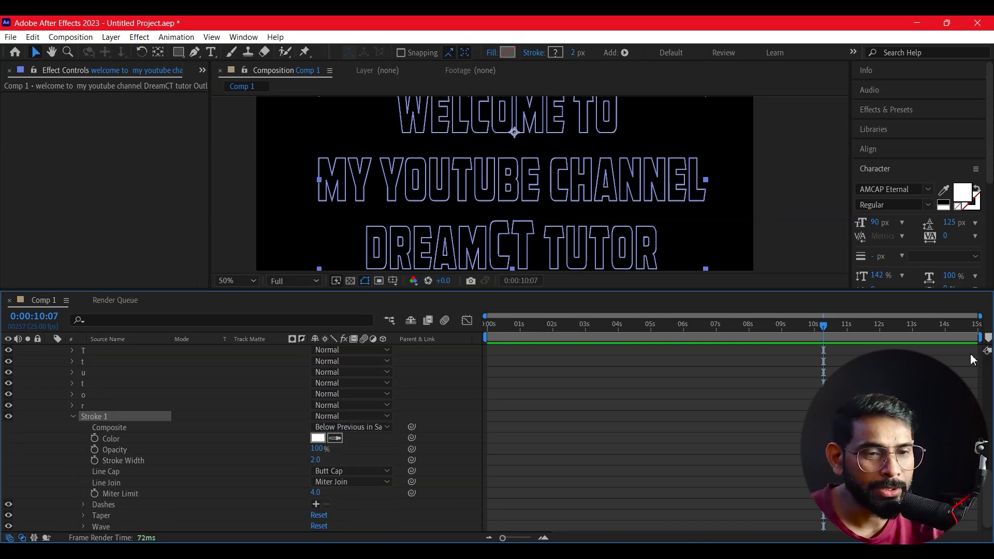
pyautogui.scroll(-1, 195, 472)
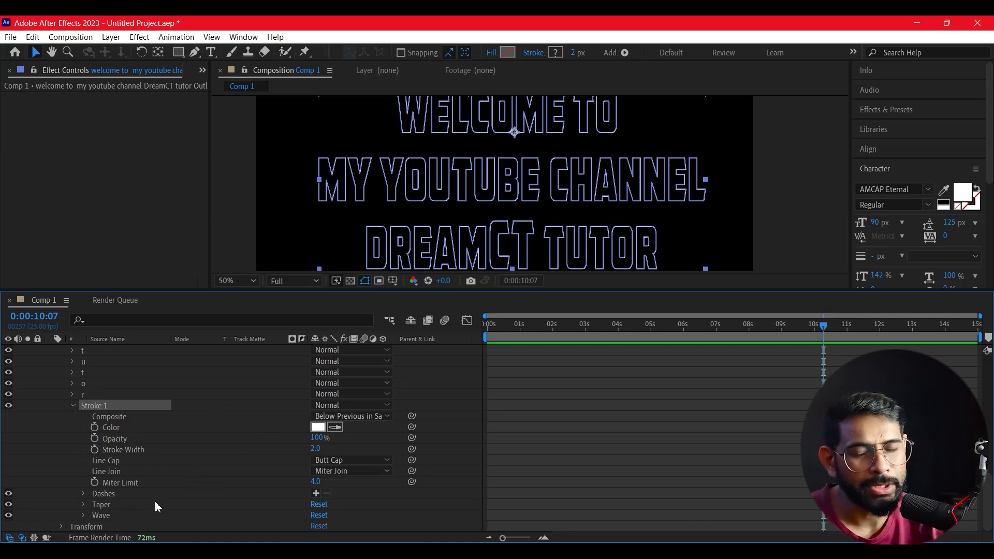
pyautogui.scroll(10, 177, 477)
pyautogui.scroll(5, 177, 476)
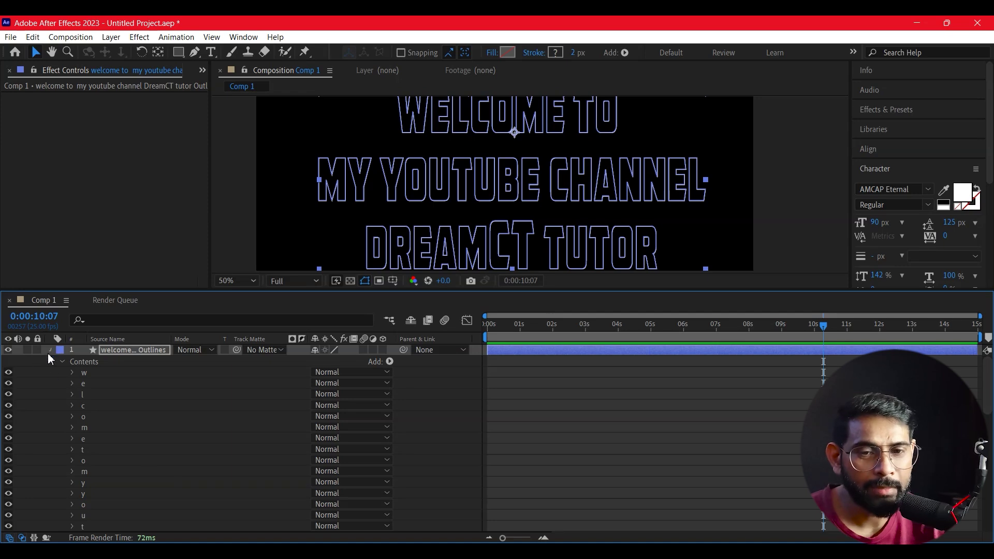
pyautogui.click(157, 372)
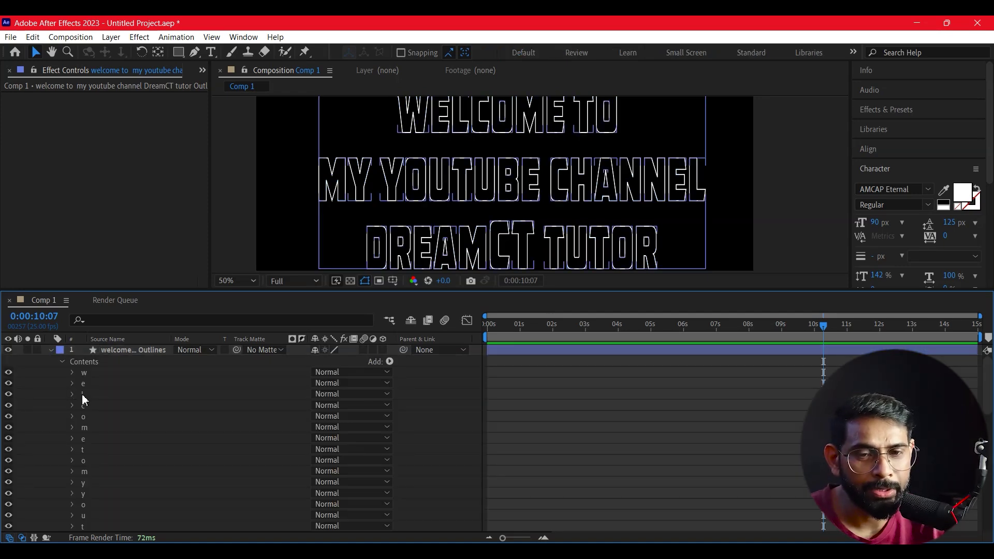
pyautogui.click(62, 362)
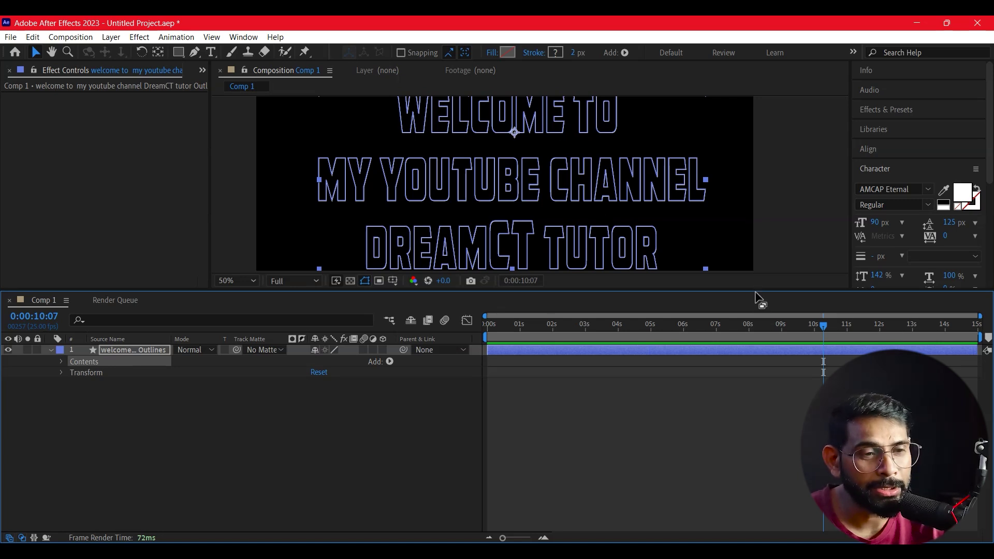
pyautogui.moveTo(757, 291); pyautogui.dragTo(755, 352)
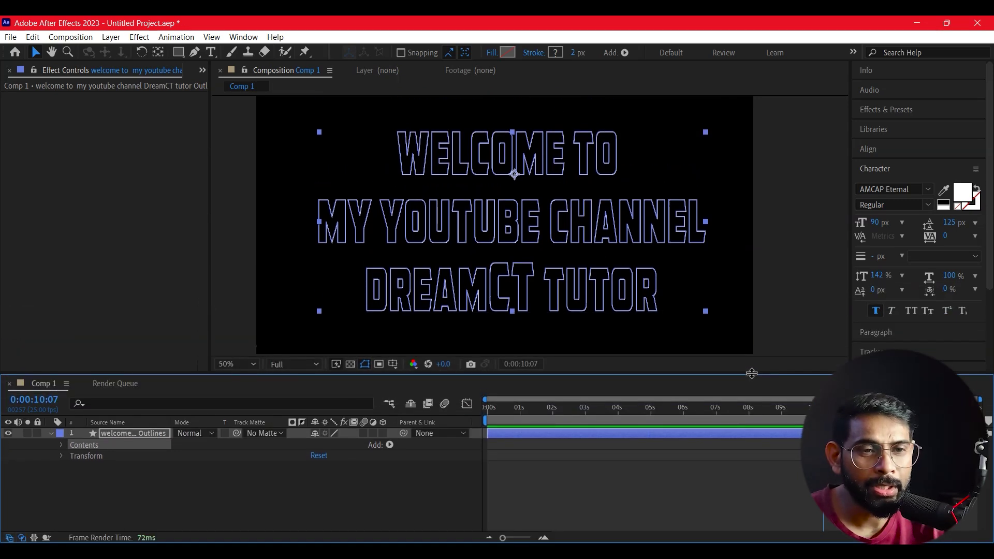
pyautogui.click(390, 422)
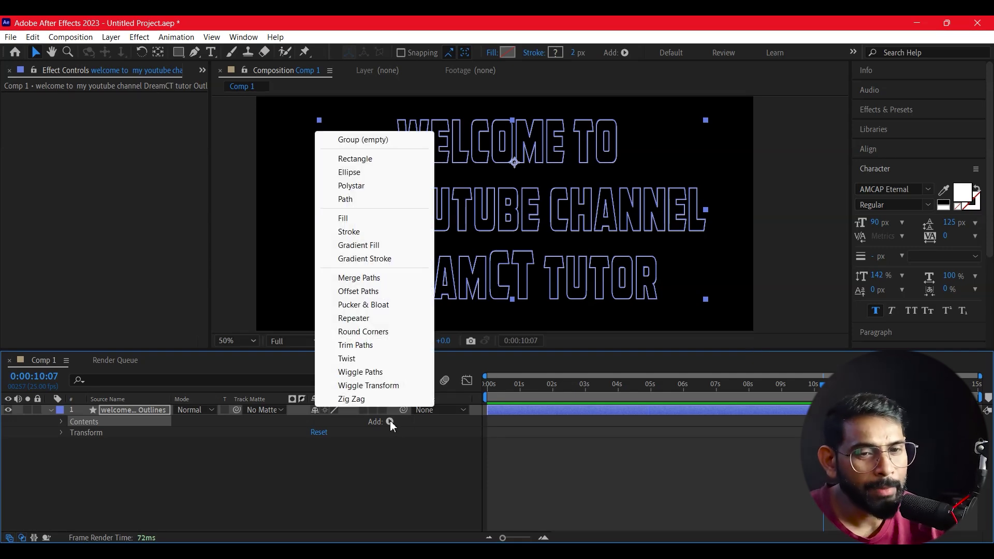
# - Add Trim Paths 1 to the title shape and reveal its Start, End and Offset values
pyautogui.click(357, 350)
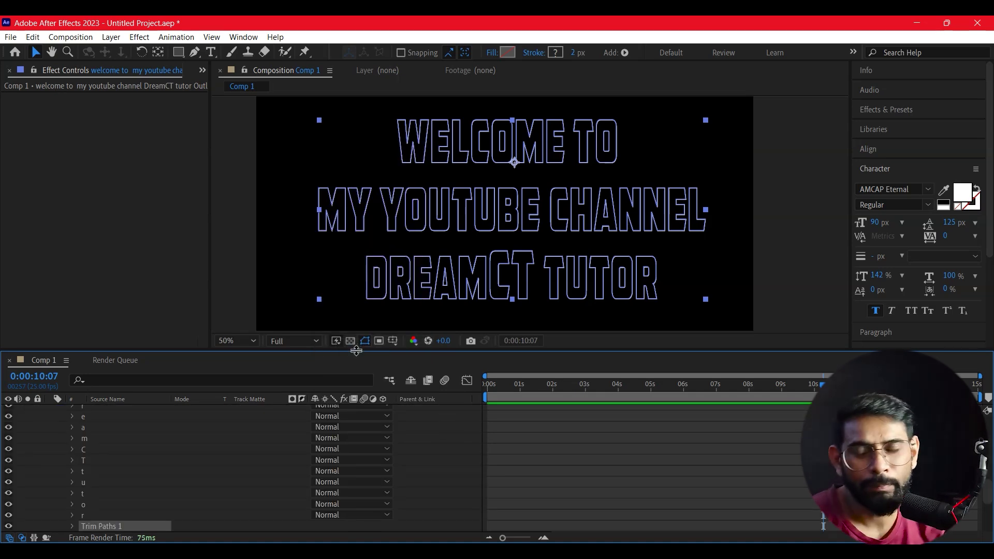
pyautogui.scroll(-3, 319, 471)
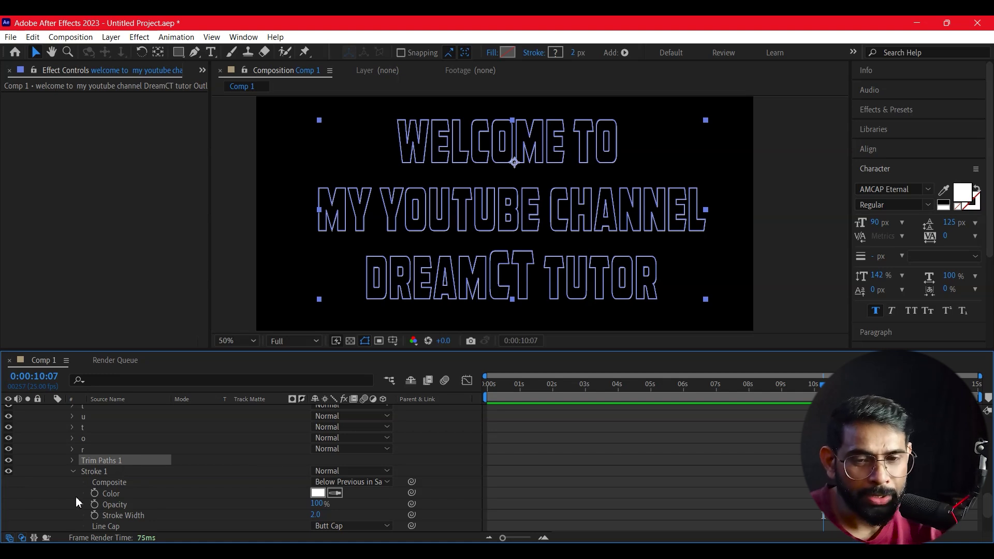
pyautogui.click(72, 462)
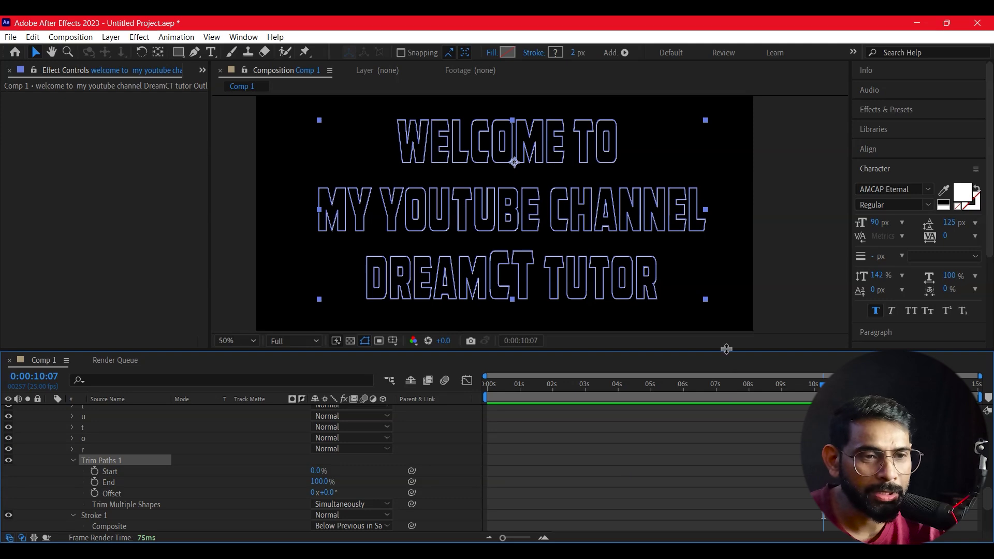
pyautogui.click(781, 290)
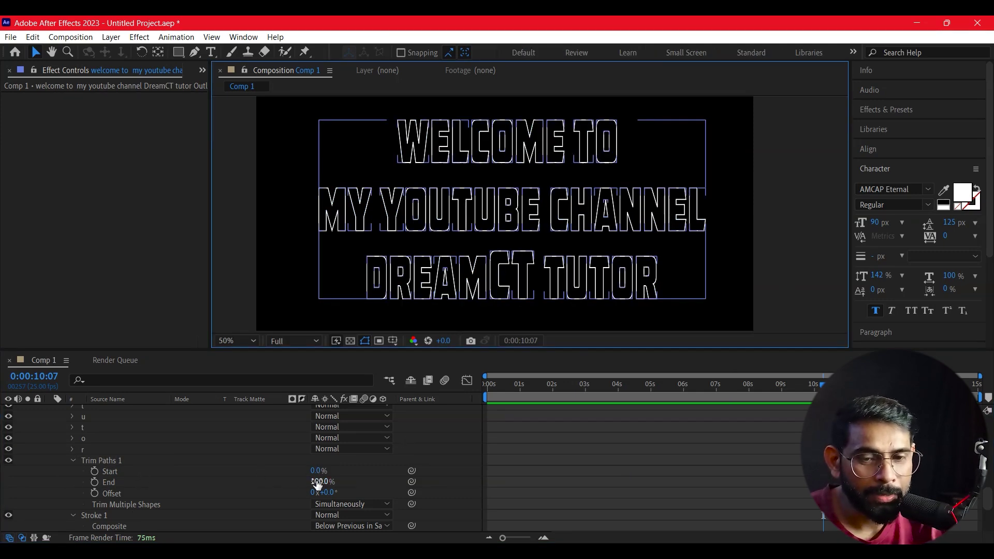
# - Test Trim Paths by setting Start to 100% and End to 1%
pyautogui.click(270, 474)
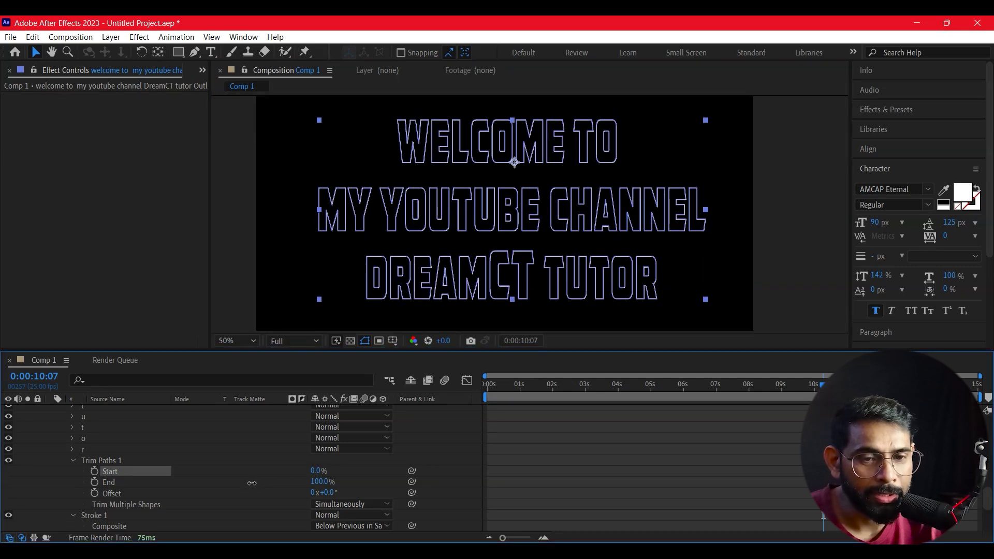
pyautogui.moveTo(271, 479); pyautogui.dragTo(788, 217)
pyautogui.click(788, 217)
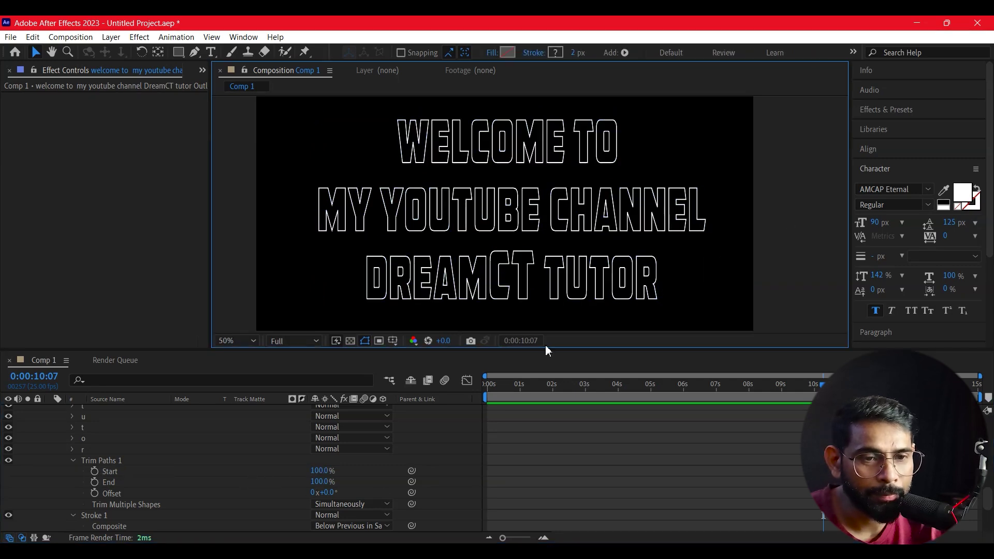
pyautogui.click(256, 483)
pyautogui.click(319, 482)
pyautogui.write('1')
pyautogui.press('Return')
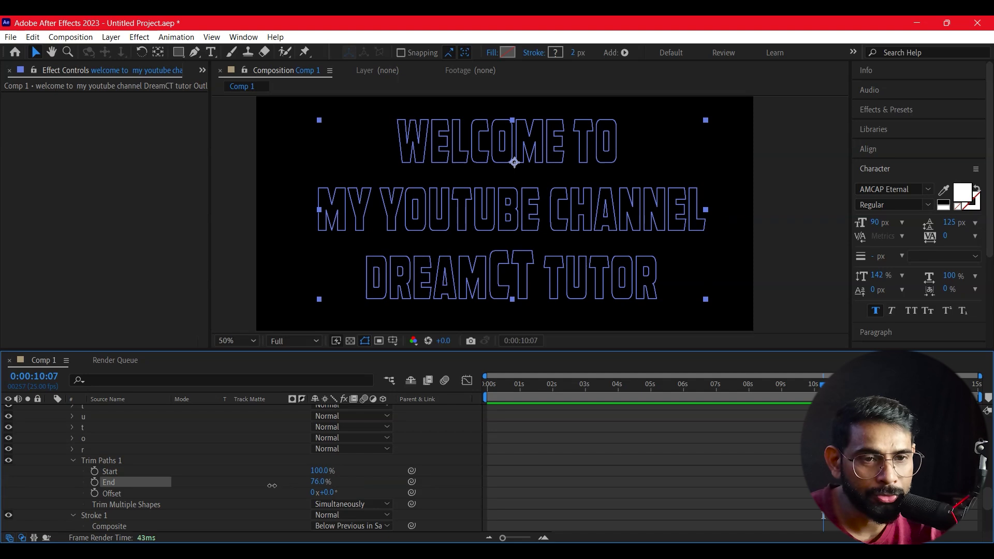
pyautogui.click(204, 217)
pyautogui.click(796, 273)
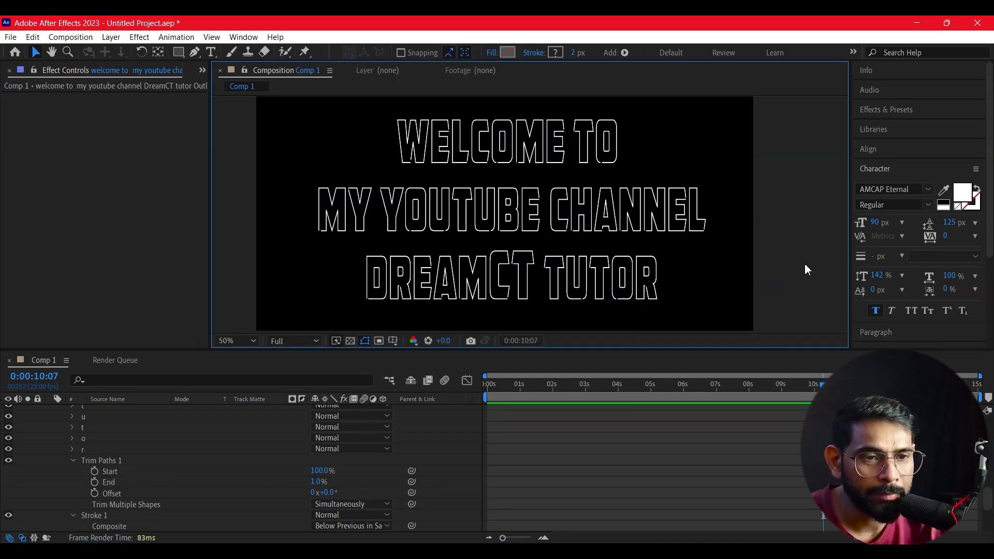
# - Bring Trim Paths Start and End both down to 0%, hiding the strokes
pyautogui.moveTo(319, 470); pyautogui.dragTo(274, 476)
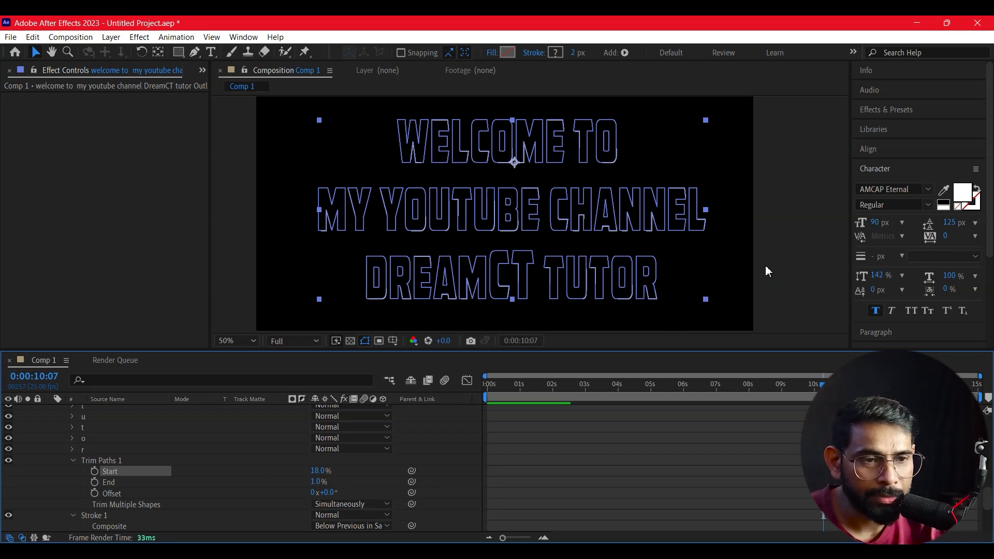
pyautogui.click(762, 266)
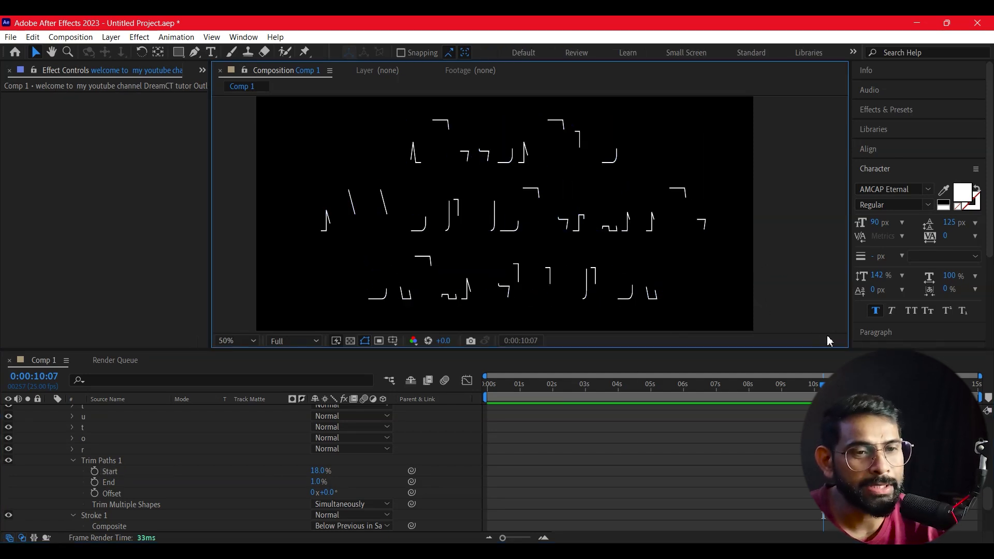
pyautogui.moveTo(317, 473); pyautogui.dragTo(300, 474)
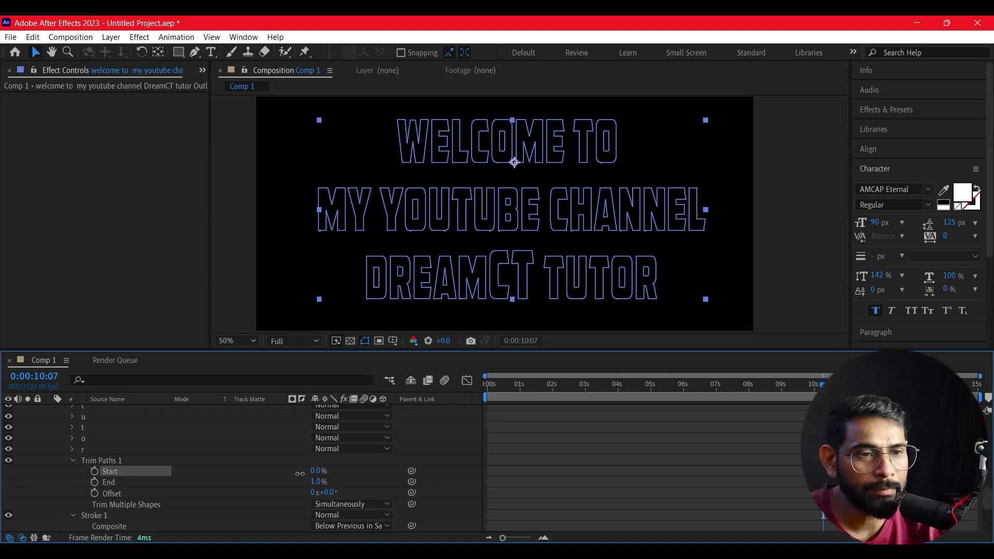
pyautogui.click(797, 252)
pyautogui.click(327, 487)
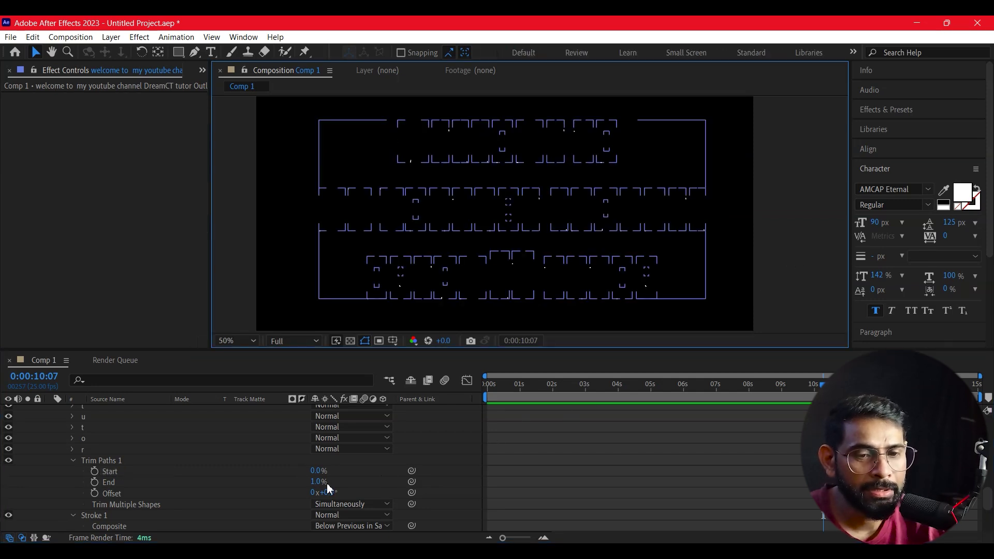
pyautogui.moveTo(313, 482); pyautogui.dragTo(306, 482)
pyautogui.click(803, 268)
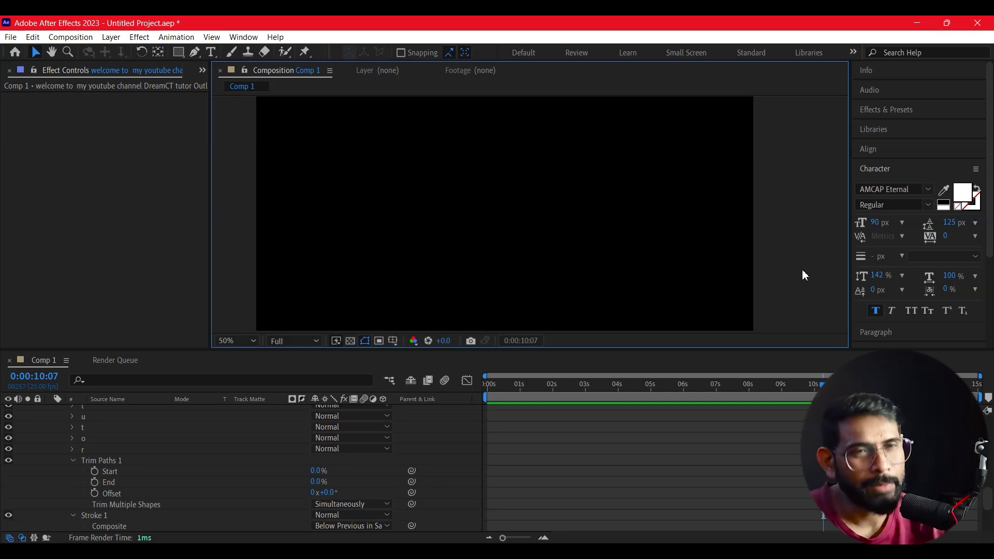
pyautogui.click(444, 427)
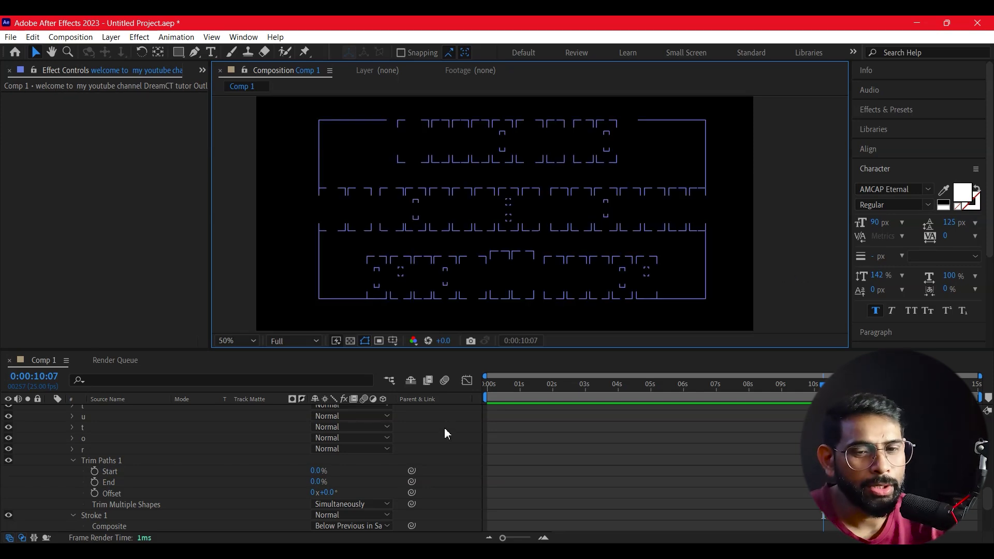
# - Toggle the Start, End and Offset stopwatches on and then back off
pyautogui.click(95, 471)
pyautogui.click(94, 494)
pyautogui.click(95, 482)
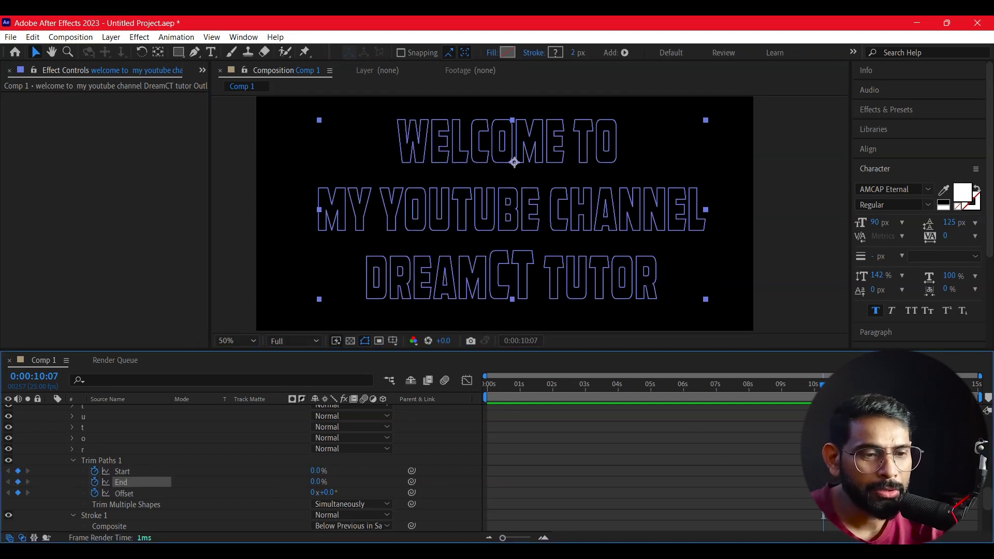
pyautogui.click(94, 482)
pyautogui.click(124, 494)
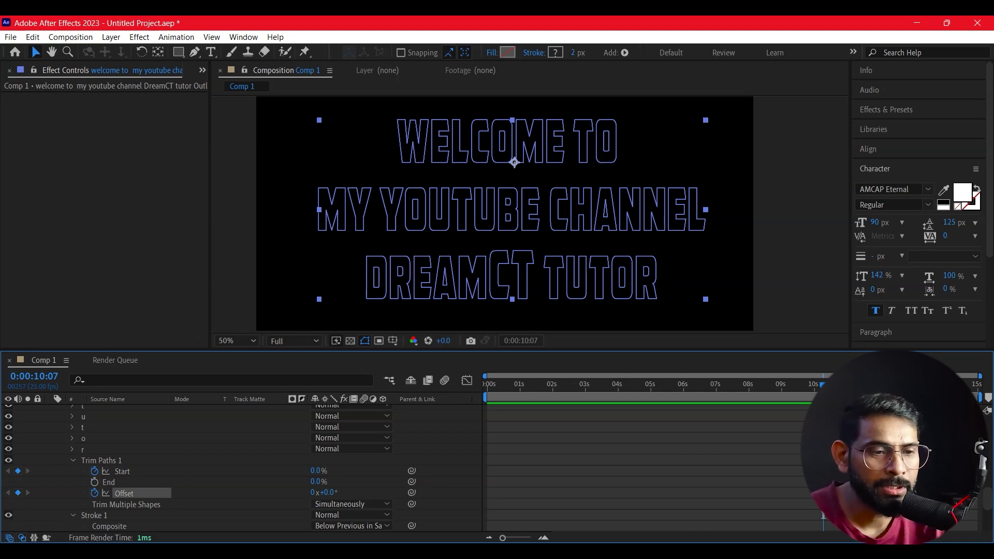
pyautogui.click(94, 494)
pyautogui.click(123, 471)
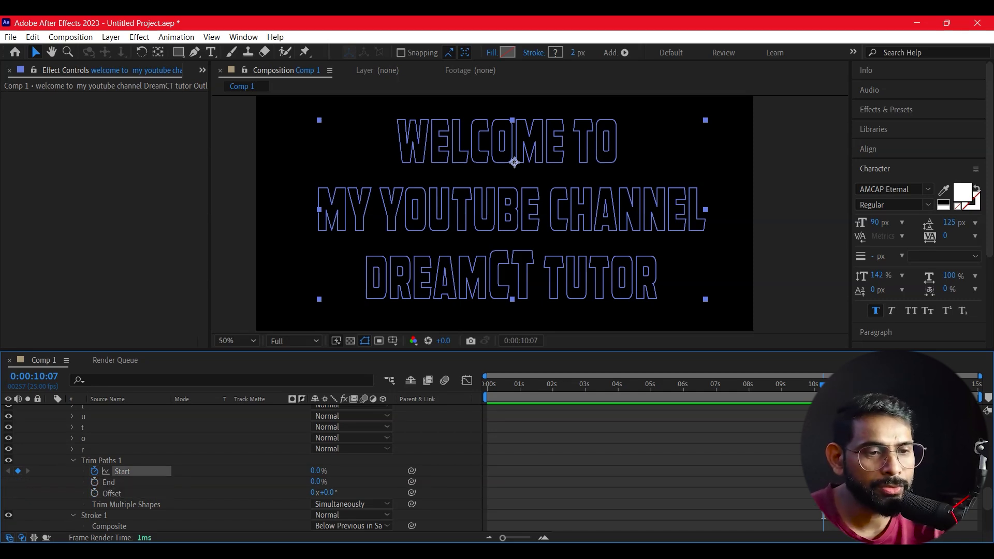
# - Move to 0:00:00:10, test Start at 27%, then reset Start to 0%
pyautogui.press('Home')
pyautogui.hotkey('shift', 'pagedown')
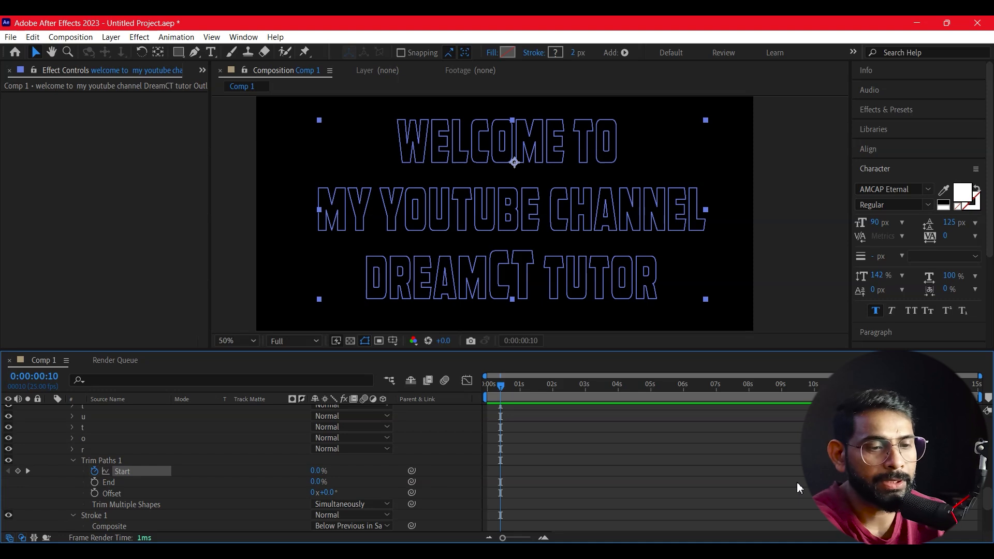
pyautogui.click(94, 471)
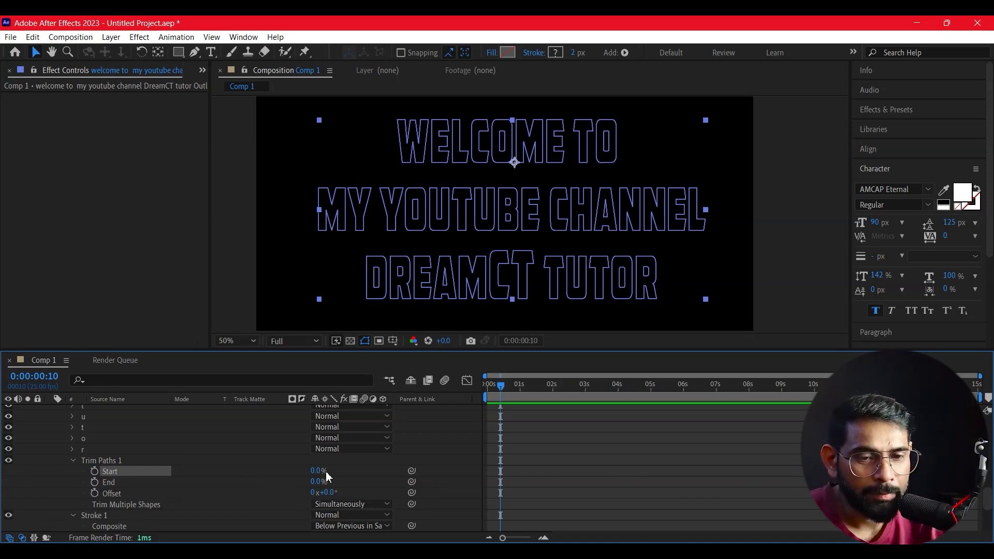
pyautogui.moveTo(315, 470); pyautogui.dragTo(509, 398)
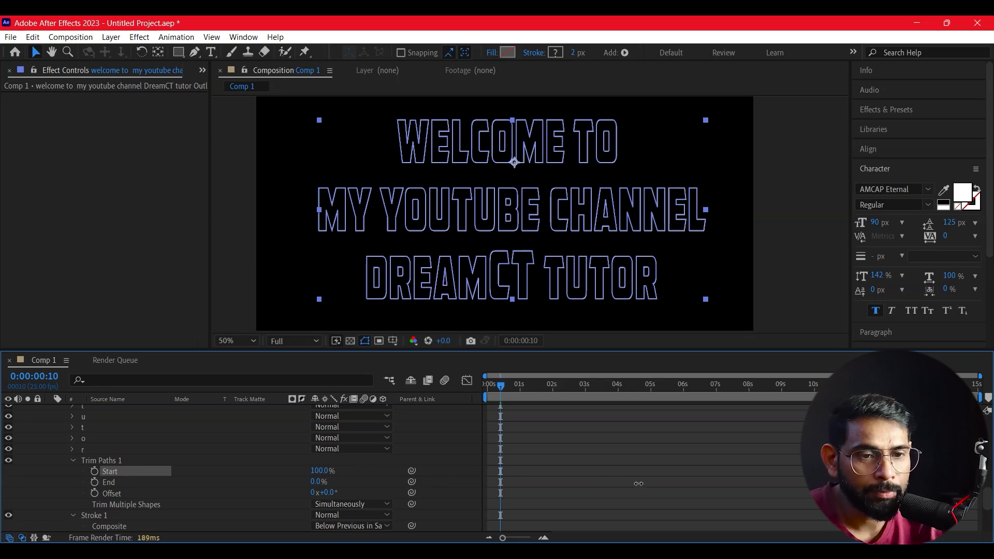
pyautogui.click(795, 191)
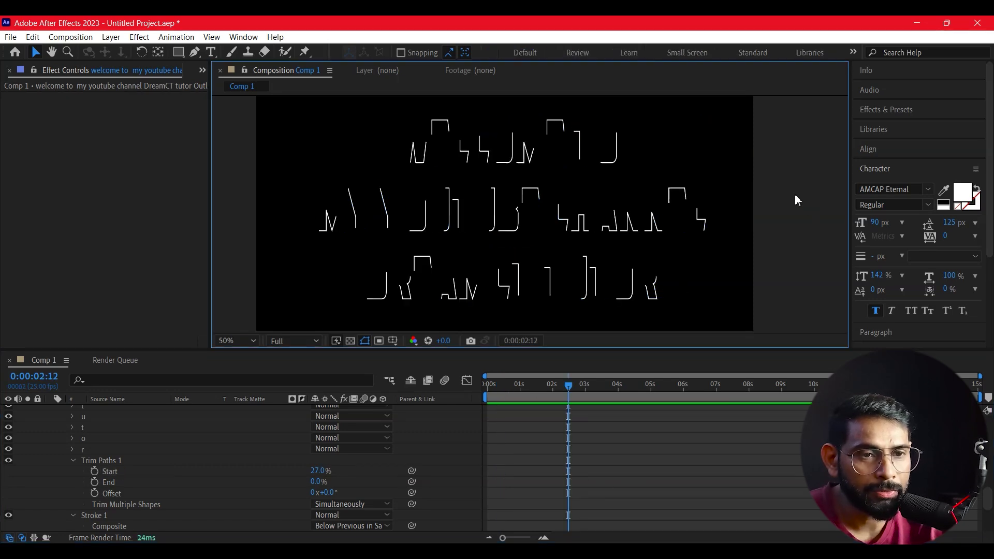
pyautogui.moveTo(570, 386); pyautogui.dragTo(501, 395)
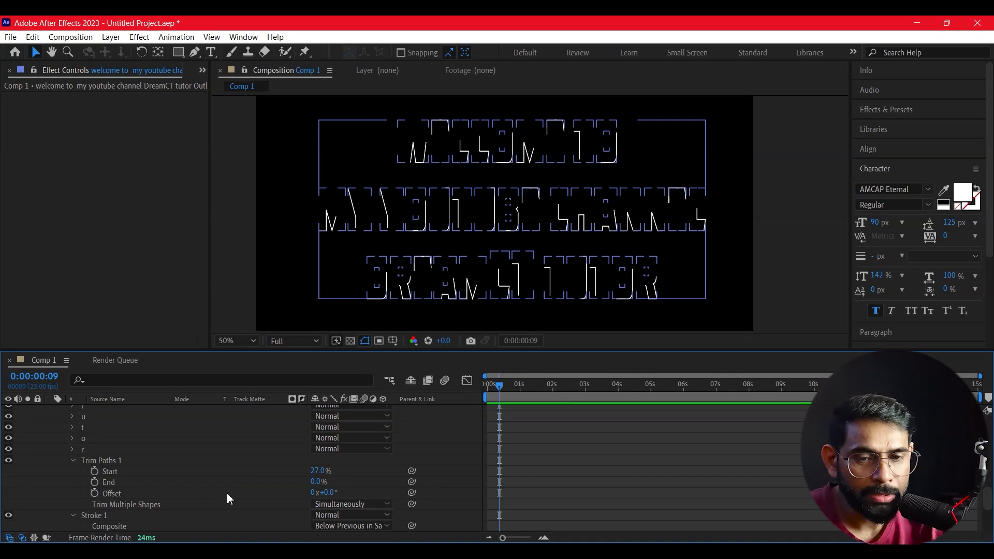
pyautogui.click(126, 471)
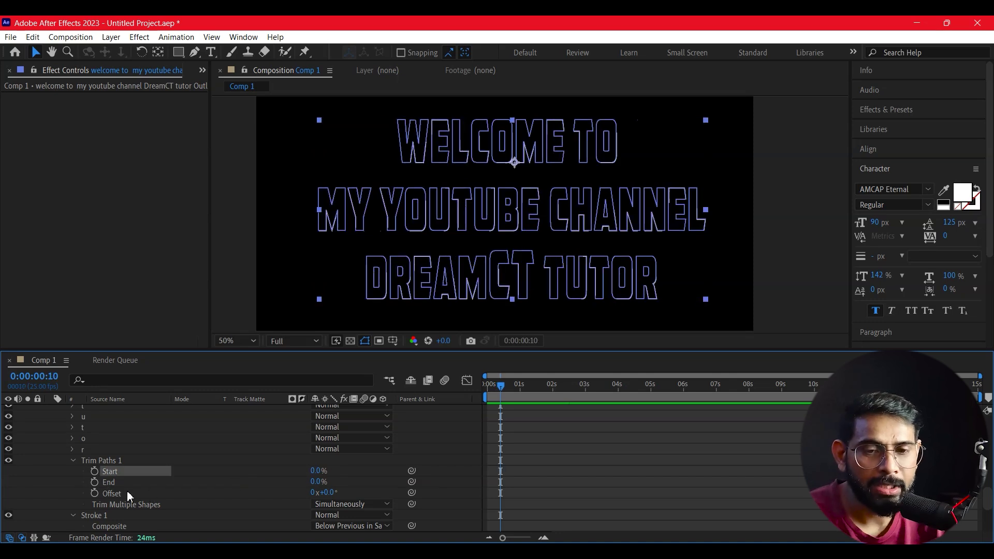
pyautogui.click(822, 199)
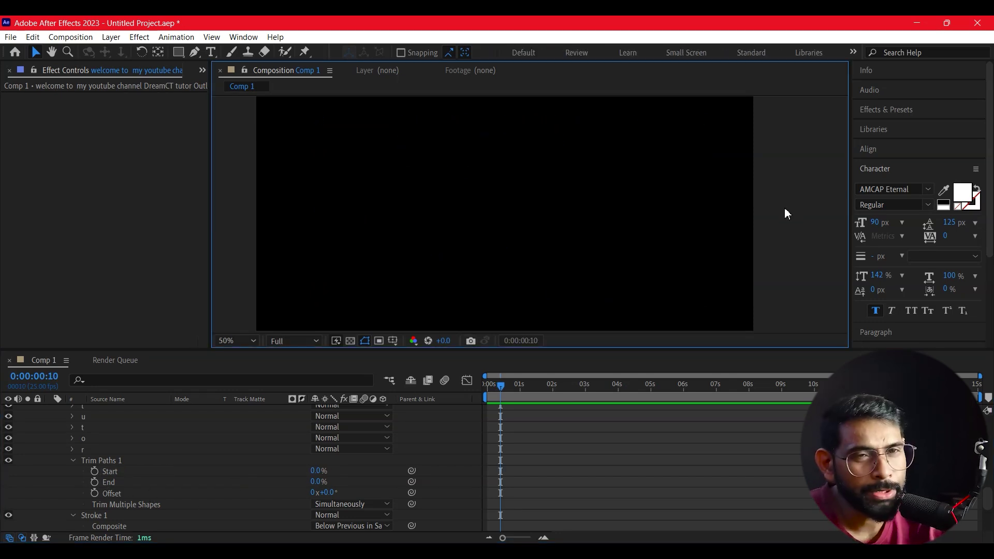
# - Keyframe Start at 0% near the start and 100% at 0:00:03:23, then scrub to preview
pyautogui.click(95, 472)
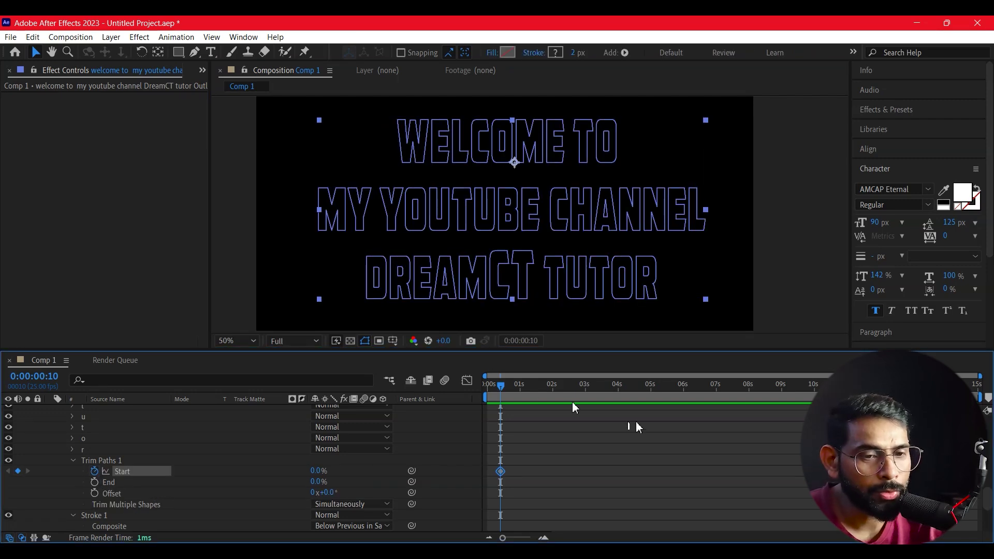
pyautogui.moveTo(501, 386); pyautogui.dragTo(617, 396)
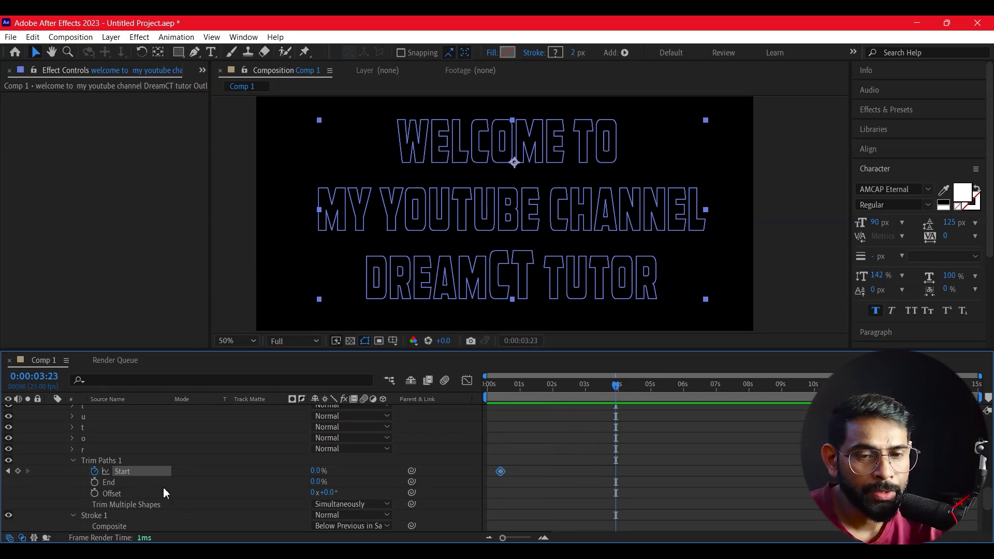
pyautogui.write('1')
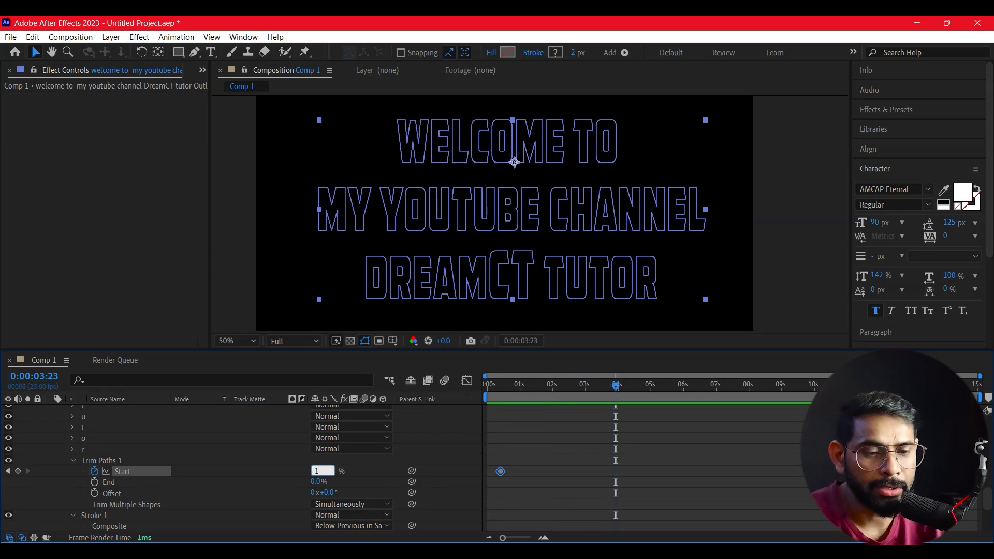
pyautogui.press('Return')
pyautogui.click(763, 288)
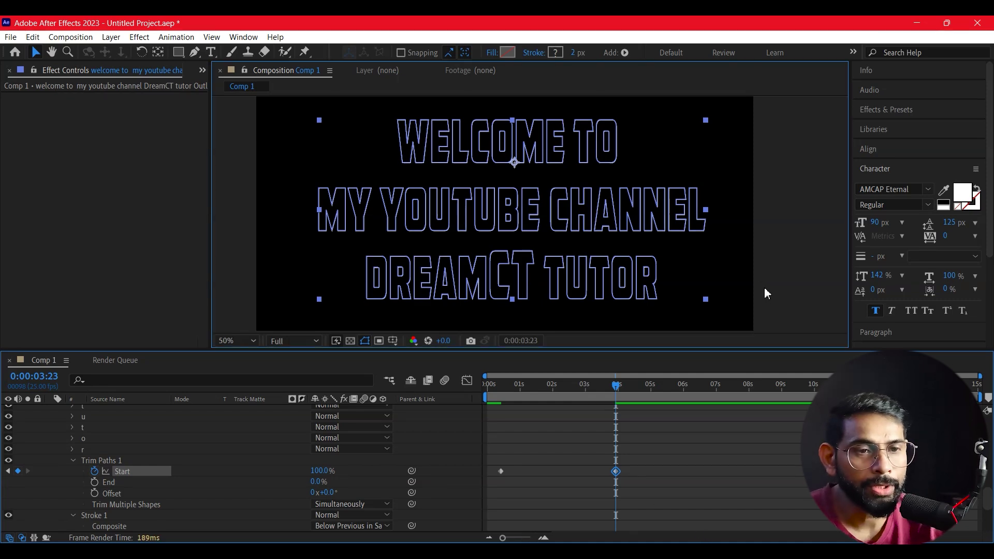
pyautogui.moveTo(619, 384)
pyautogui.mouseDown()
pyautogui.moveTo(493, 437)
pyautogui.moveTo(616, 458)
pyautogui.mouseUp()
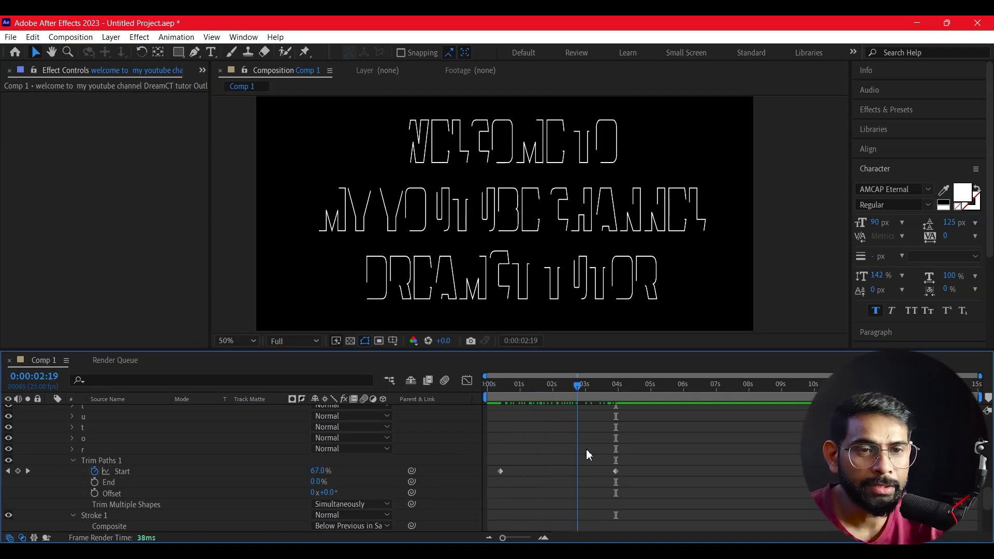
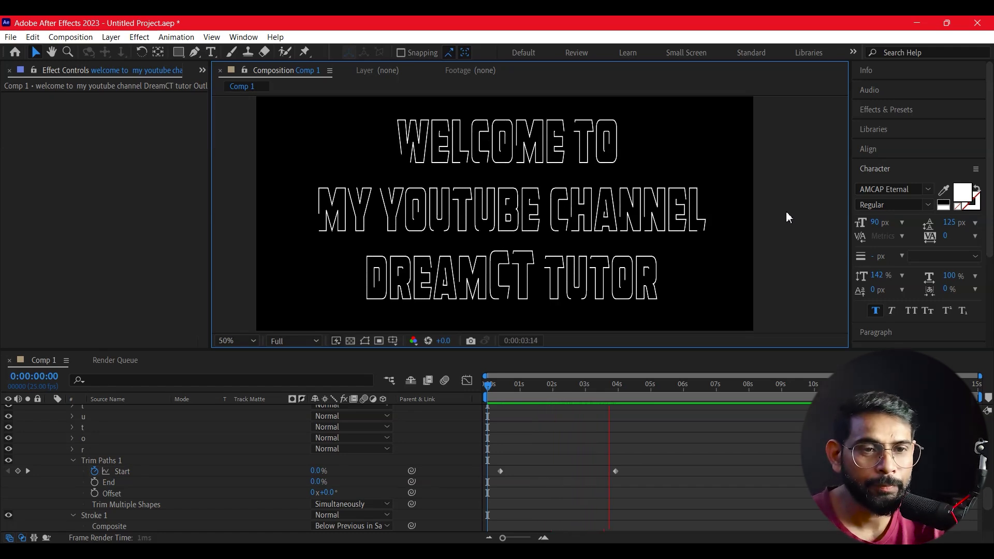
# - Stop and scrub the title's draw-on preview, then collapse Trim Paths 1 to reveal Stroke 1
pyautogui.press('space')
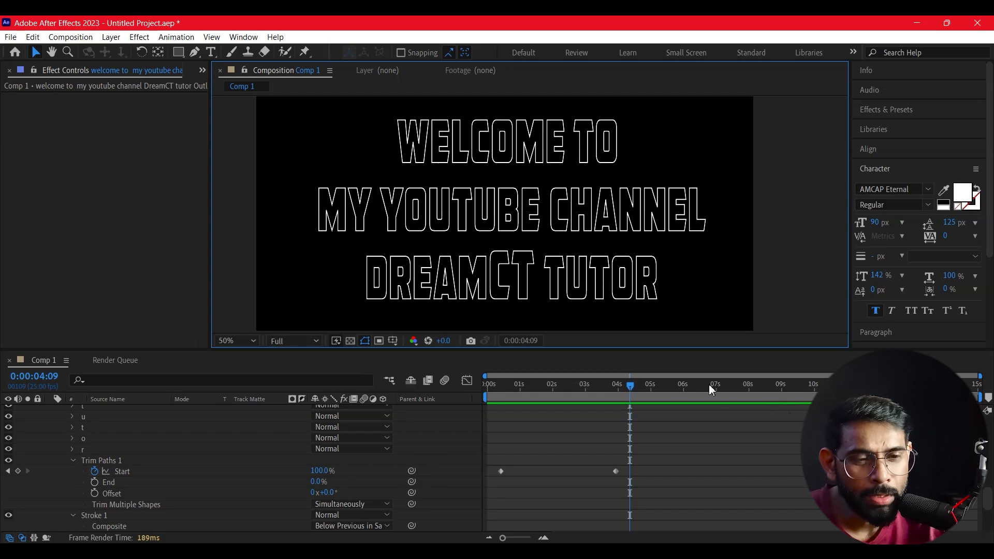
pyautogui.moveTo(631, 389)
pyautogui.mouseDown()
pyautogui.moveTo(584, 411)
pyautogui.moveTo(597, 413)
pyautogui.mouseUp()
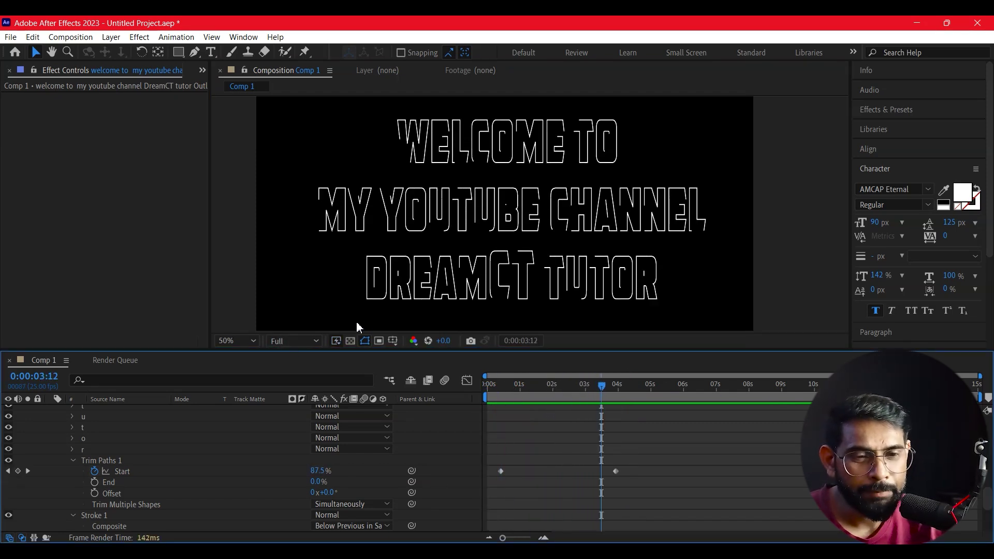
pyautogui.click(88, 473)
pyautogui.click(73, 460)
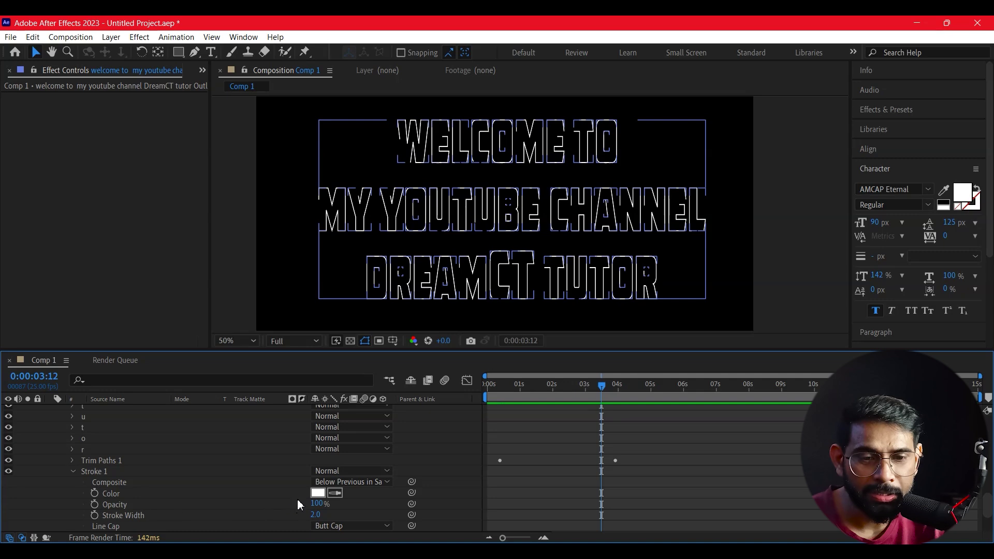
# - Give the Stroke 1 Color a wiggle(30,30) expression, then rewind to the animation start
pyautogui.keyDown('alt'); pyautogui.click(94, 493); pyautogui.keyUp('alt')
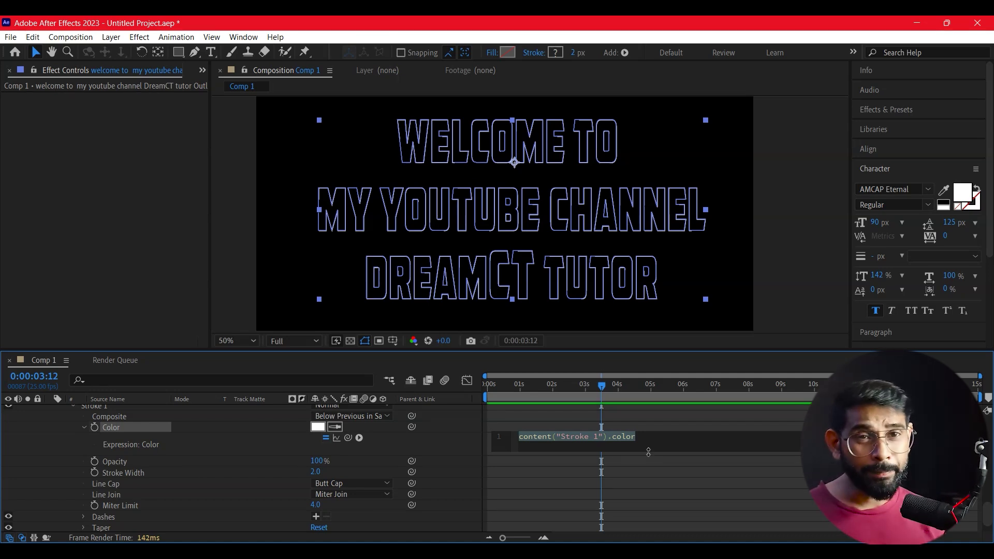
pyautogui.write('wiggle')
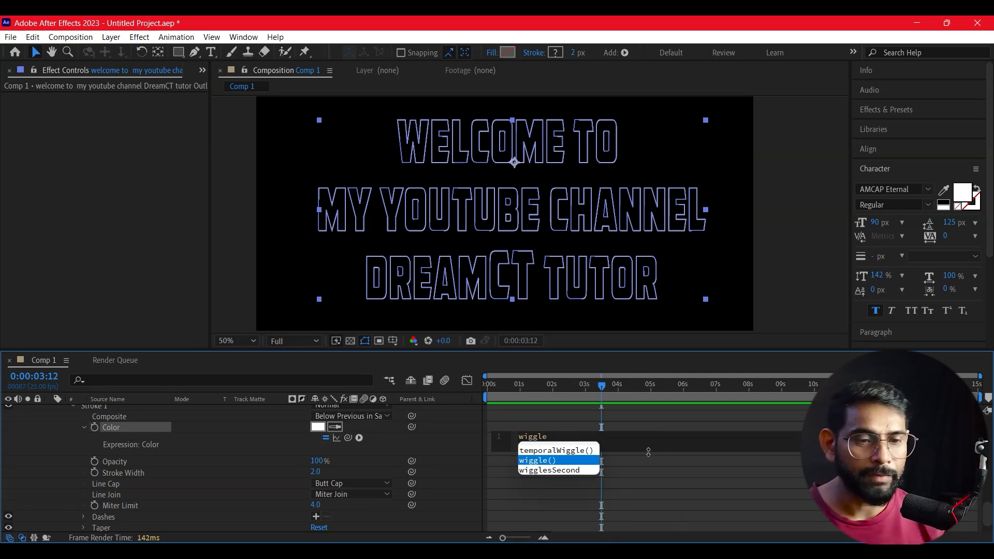
pyautogui.click(537, 461)
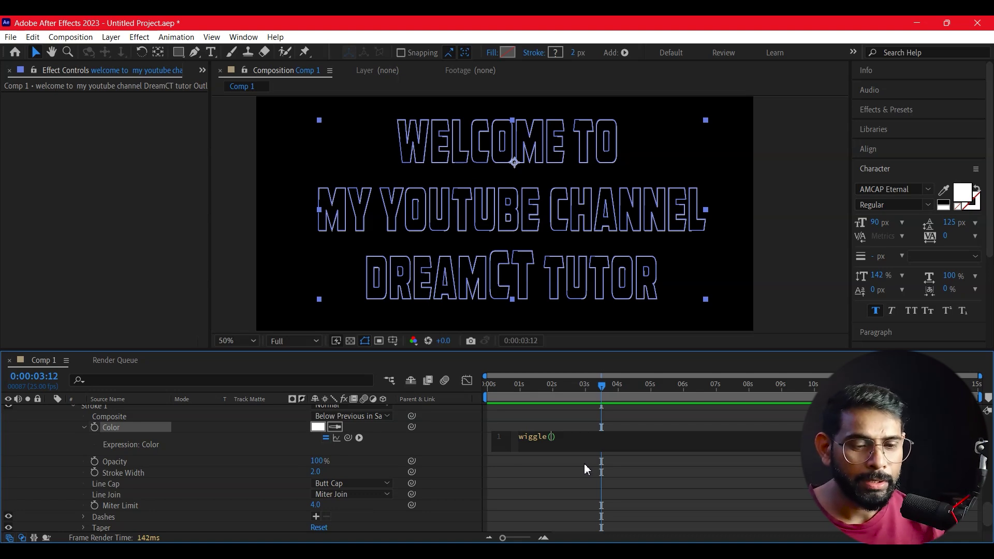
pyautogui.write('30,30')
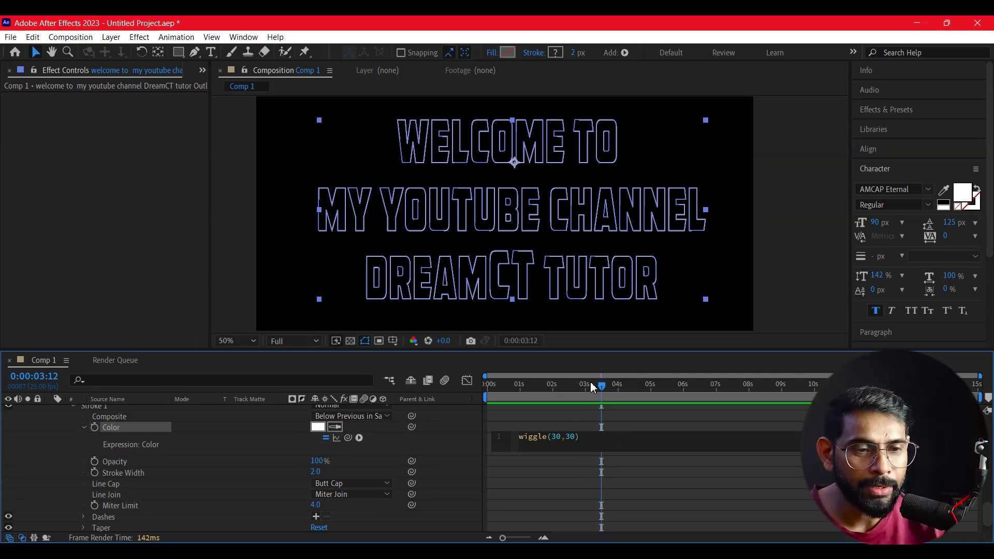
pyautogui.click(255, 433)
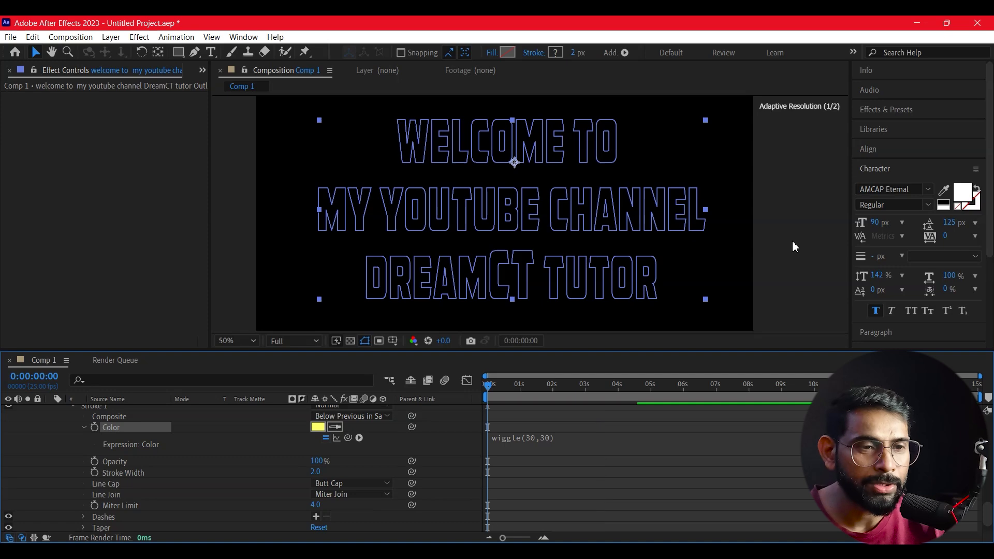
pyautogui.click(795, 241)
pyautogui.press('Home')
pyautogui.press('space')
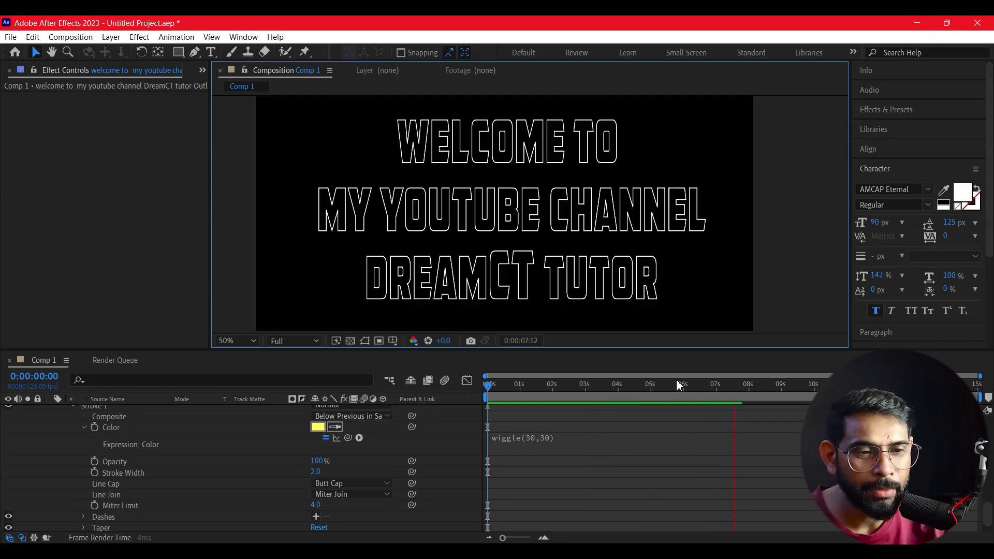
pyautogui.moveTo(489, 384)
pyautogui.mouseDown()
pyautogui.moveTo(546, 413)
pyautogui.moveTo(512, 428)
pyautogui.moveTo(561, 435)
pyautogui.mouseUp()
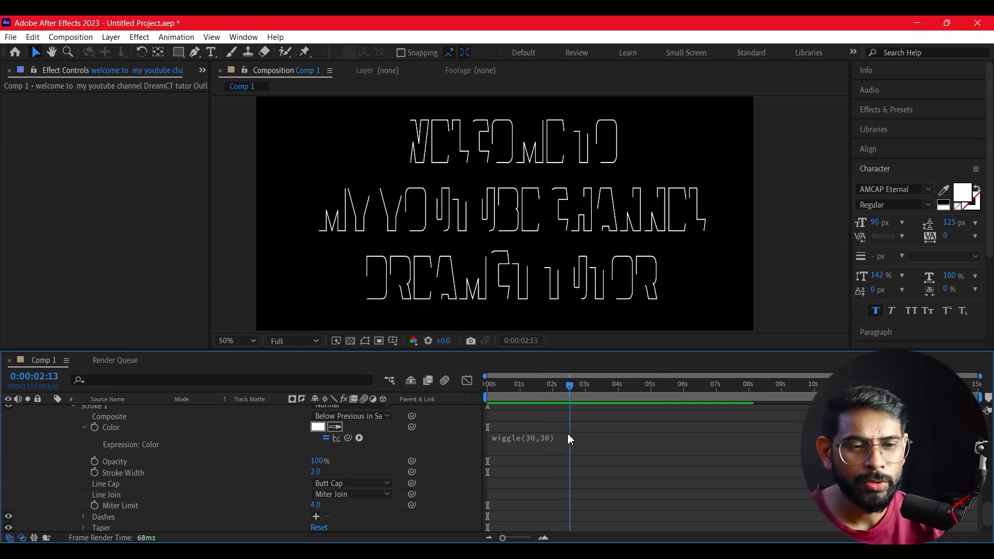
pyautogui.press('Home')
pyautogui.press('space')
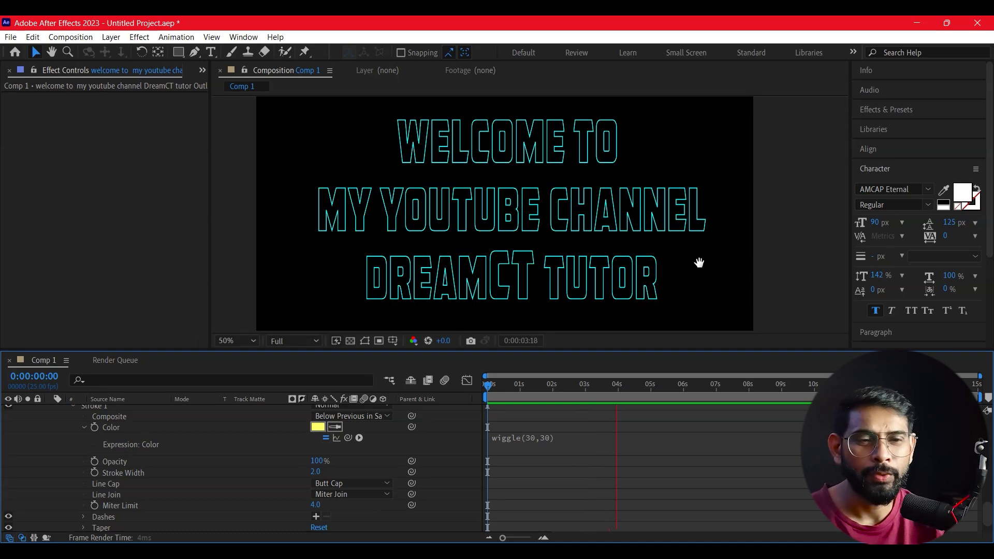
pyautogui.press('space')
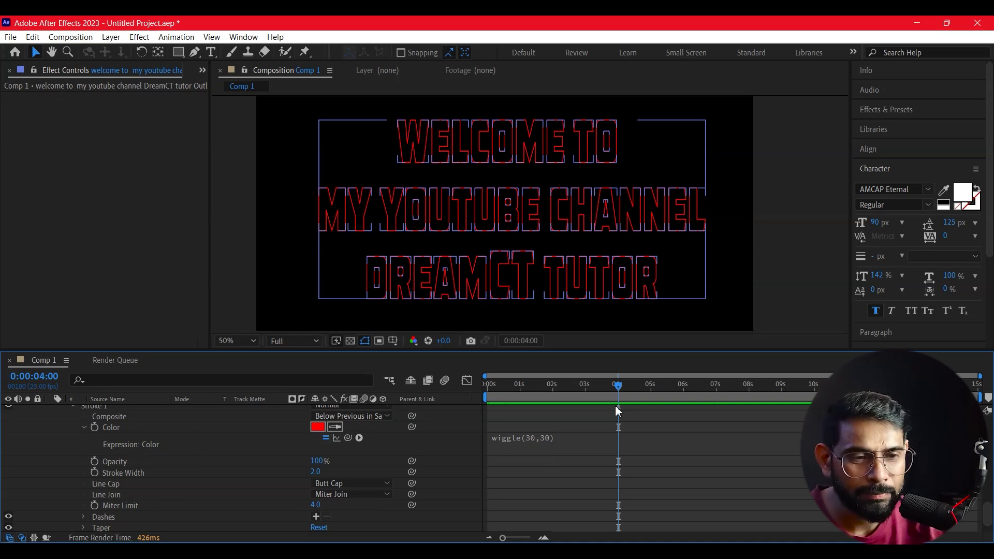
pyautogui.press('Home')
pyautogui.click(802, 239)
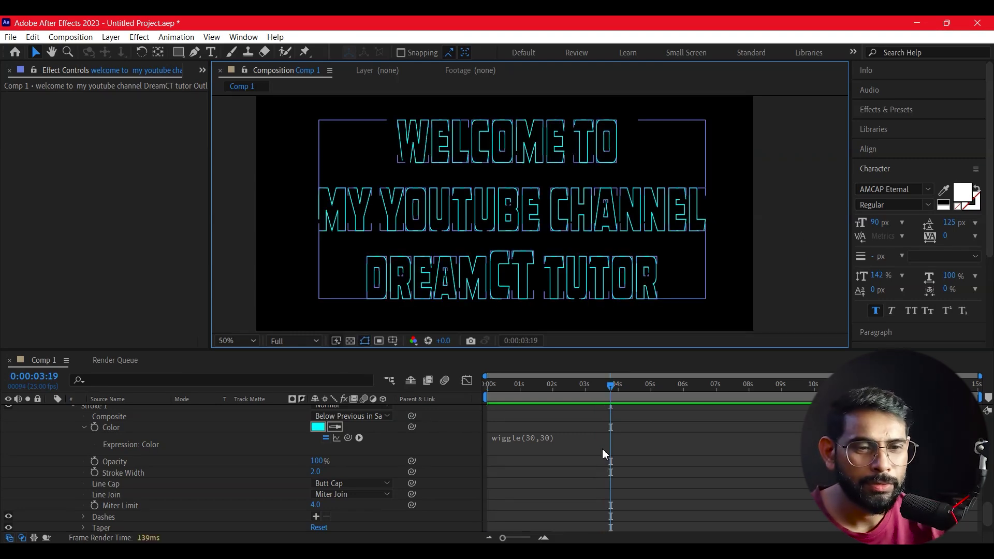
pyautogui.click(400, 394)
pyautogui.press('Home')
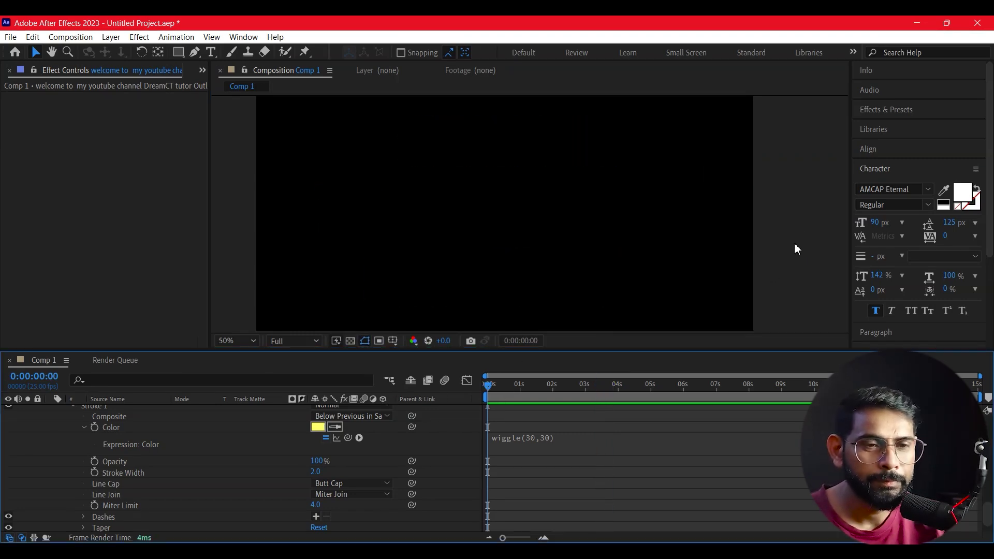
pyautogui.press('space')
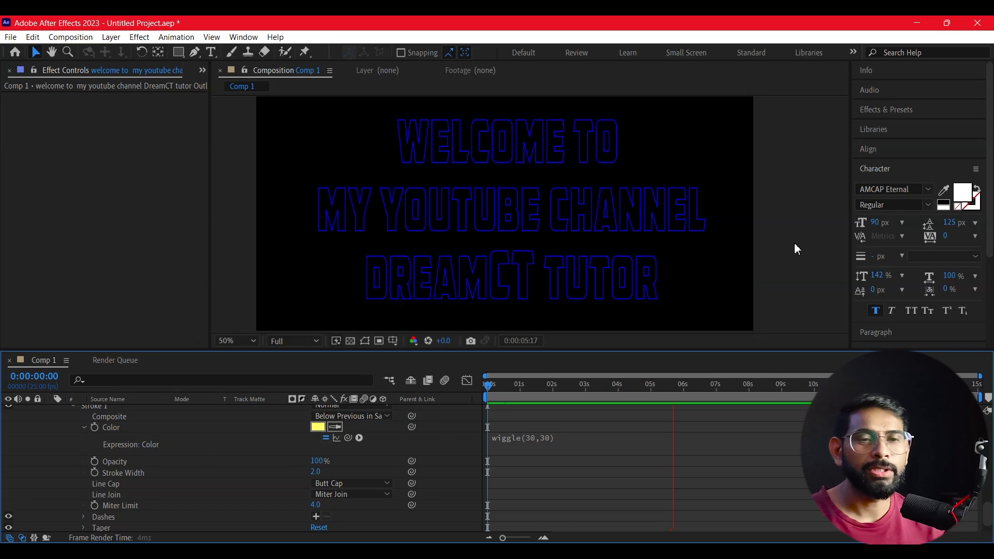
pyautogui.press('space')
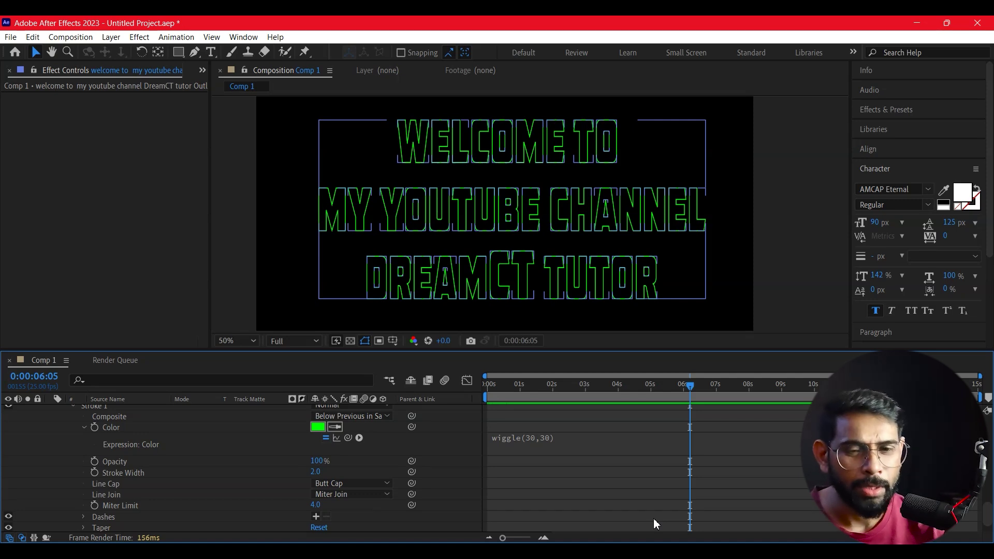
pyautogui.hotkey('ctrl', 'shift', 'a')
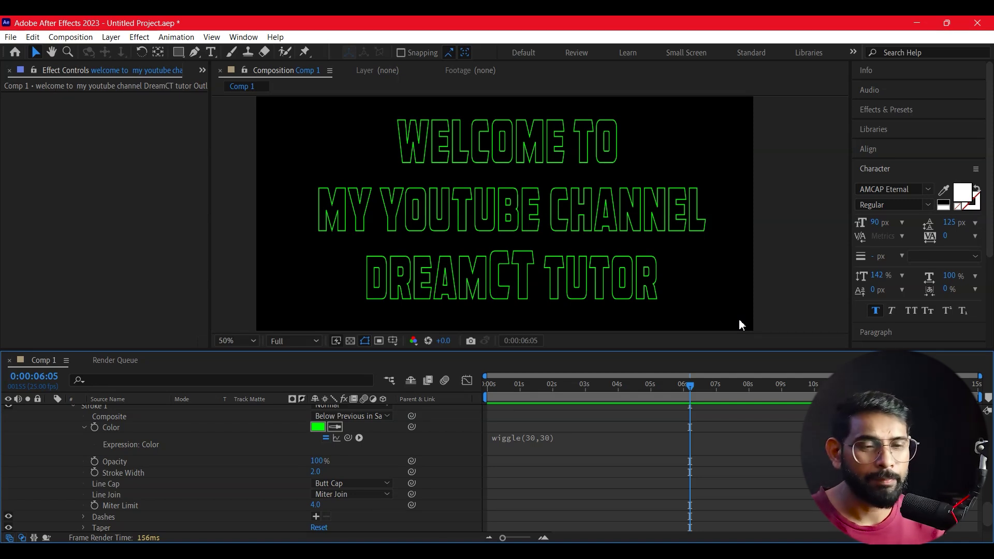
pyautogui.moveTo(688, 386); pyautogui.dragTo(487, 387)
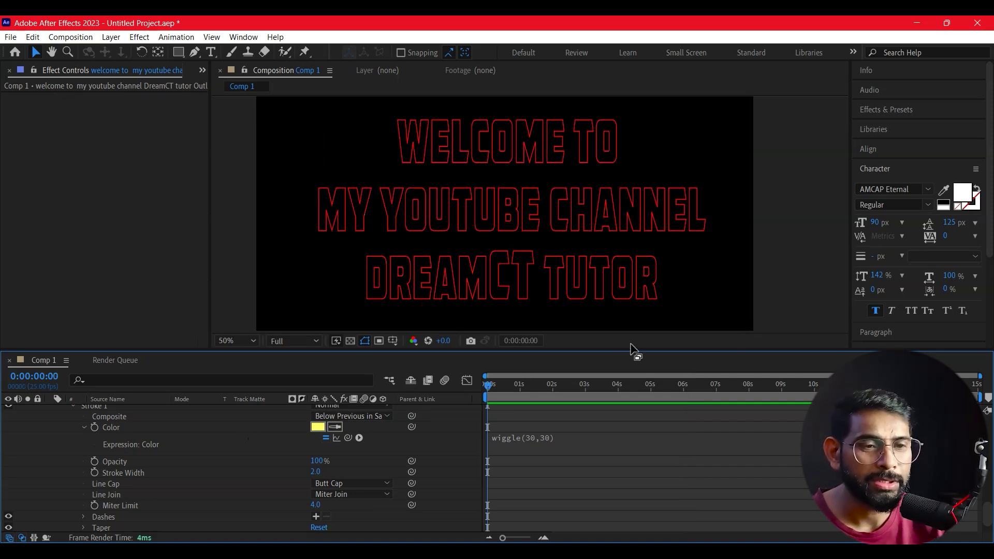
pyautogui.press('space')
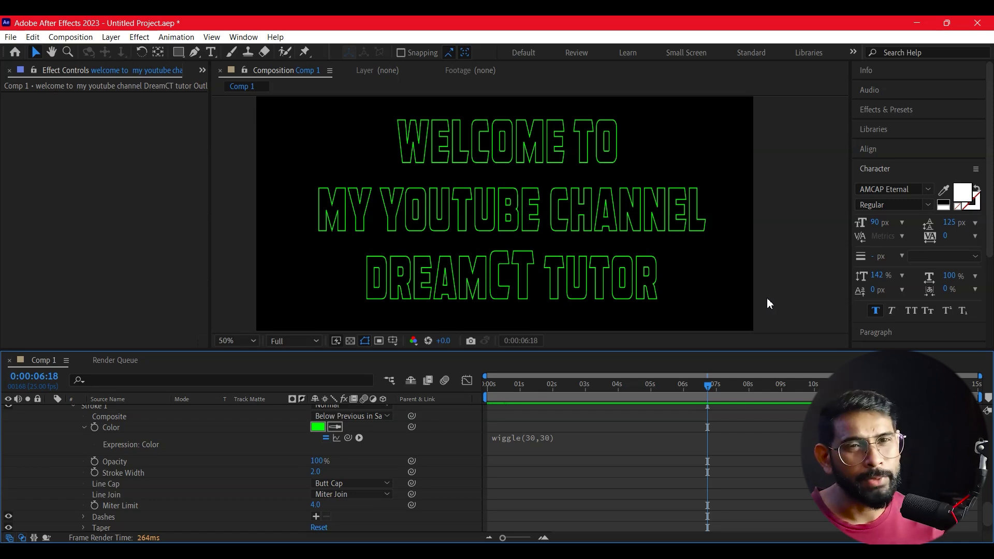
pyautogui.click(601, 424)
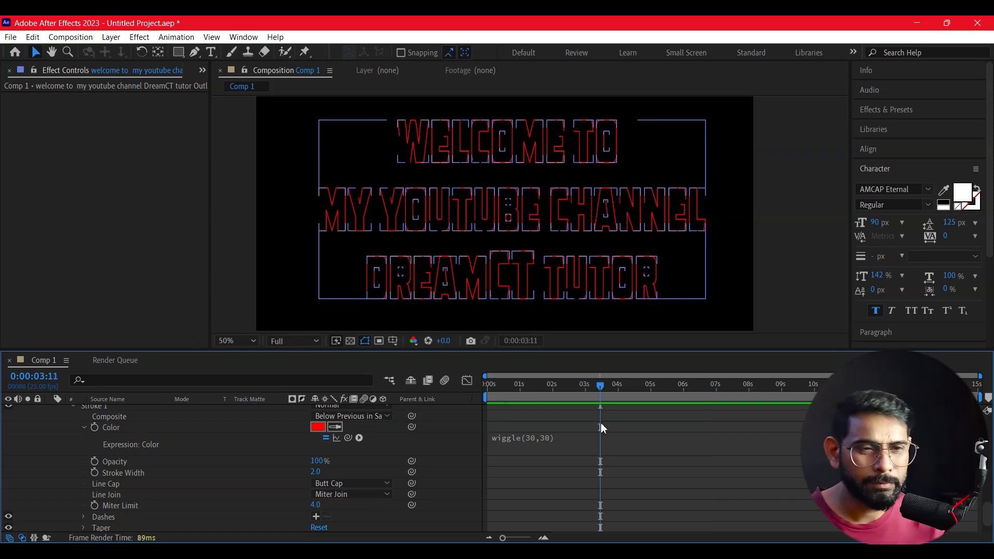